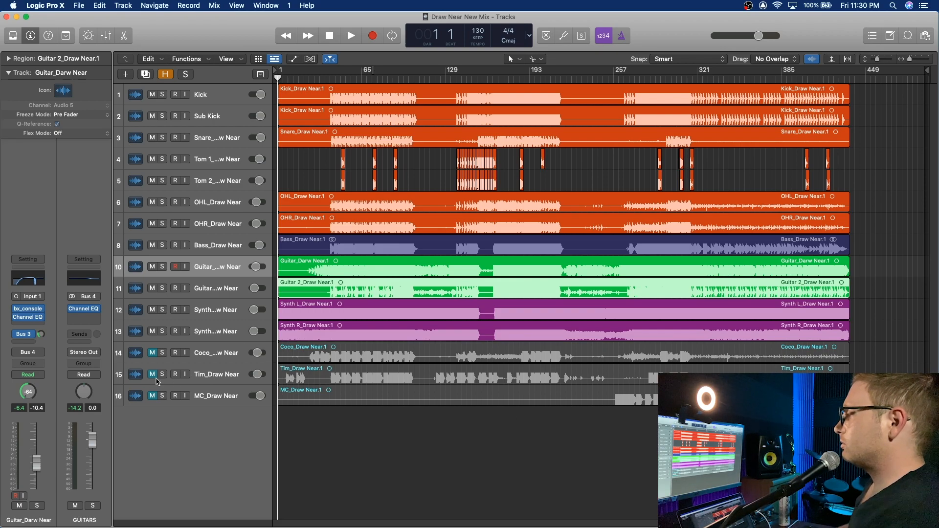
Step: Unmute and solo vocal track 15, select it, and start playback from bar 5
{"action": "left_click", "coordinate": [152, 375]}
{"action": "left_click", "coordinate": [162, 375]}
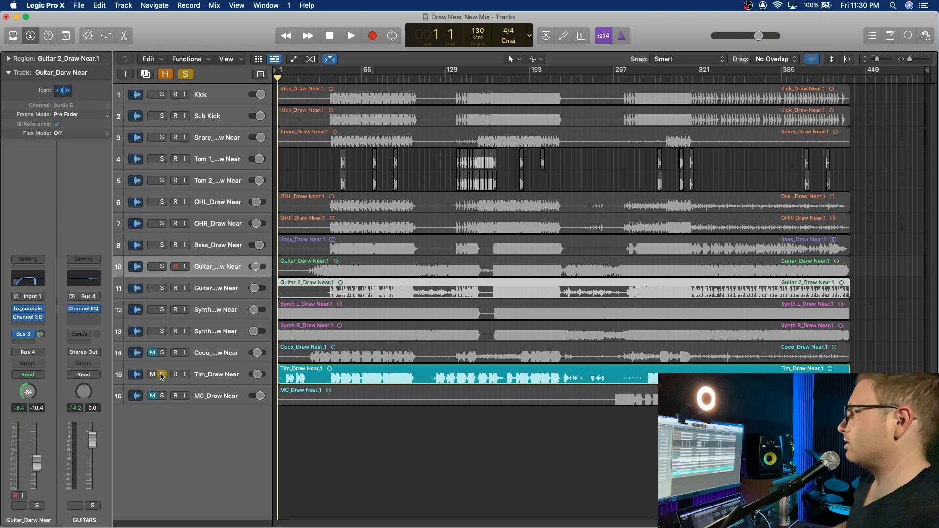
{"action": "left_click_drag", "start_coordinate": [334, 79], "coordinate": [283, 78]}
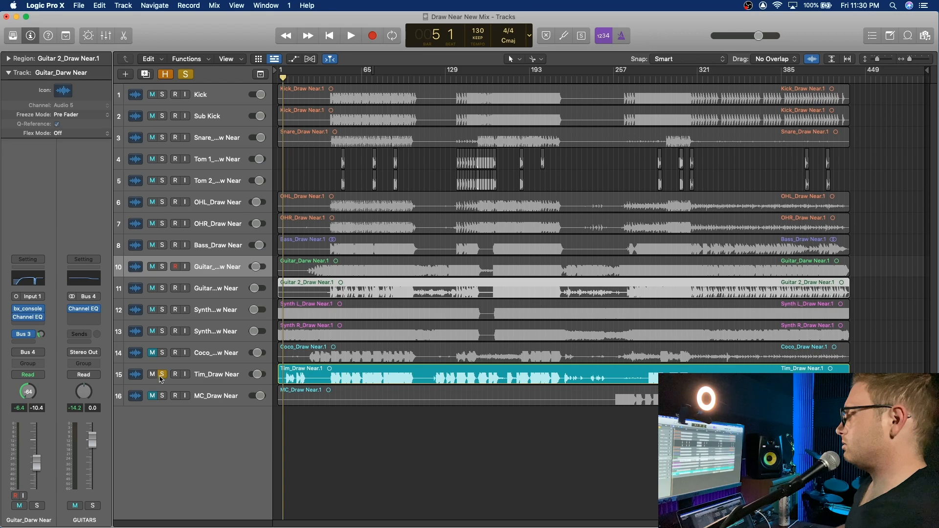
{"action": "left_click", "coordinate": [208, 375]}
{"action": "key", "text": "space"}
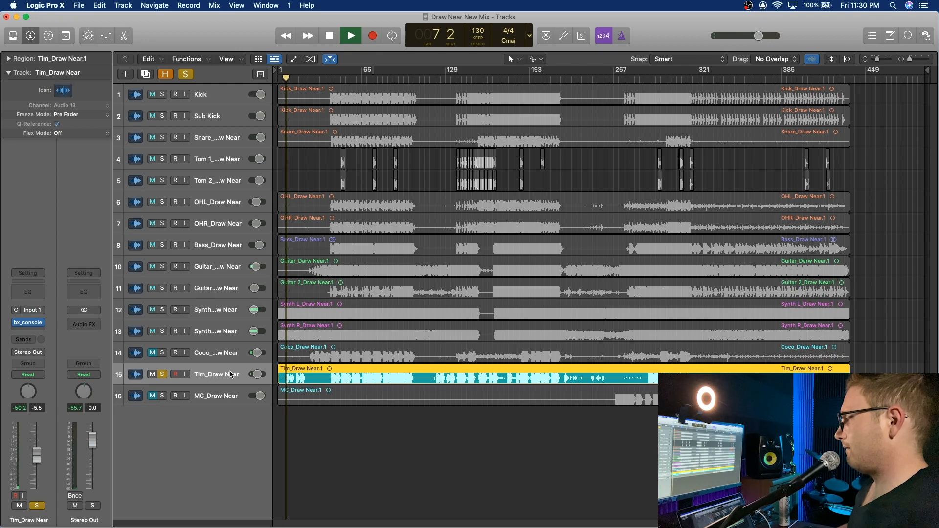
Step: Stop playback and place the playhead at bar 7, just before the first vocal phrase
{"action": "left_click_drag", "start_coordinate": [908, 59], "coordinate": [913, 59]}
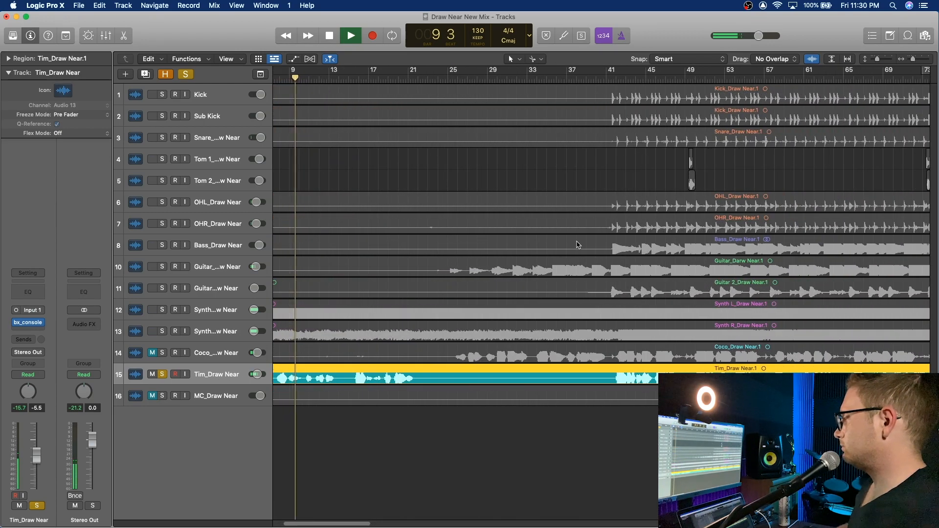
{"action": "scroll", "coordinate": [577, 245], "scroll_direction": "left", "scroll_amount": 5}
{"action": "key", "text": "space"}
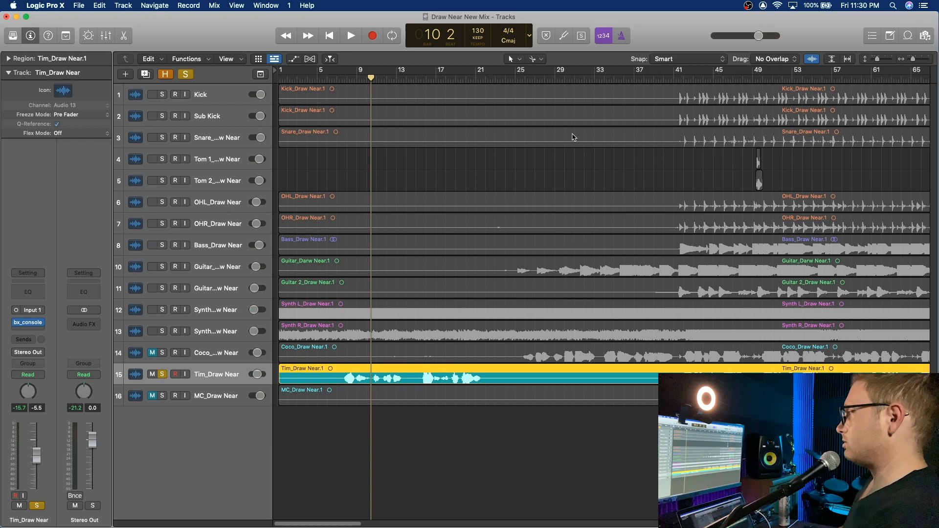
{"action": "left_click_drag", "start_coordinate": [354, 80], "coordinate": [342, 79]}
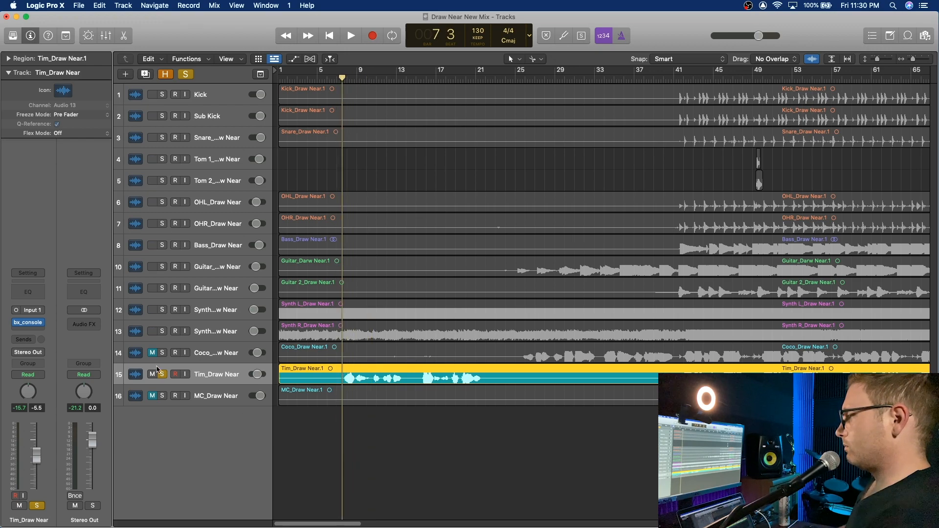
Step: In the vocal's bx_console, adjust the high-pass filter frequency and turn the expander range down to its minimum
{"action": "left_click", "coordinate": [30, 326]}
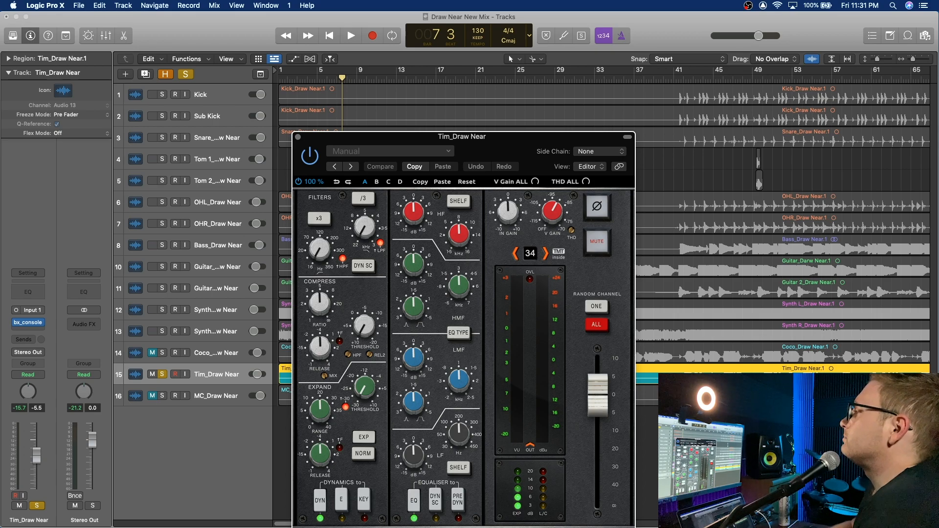
{"action": "left_click", "coordinate": [414, 166]}
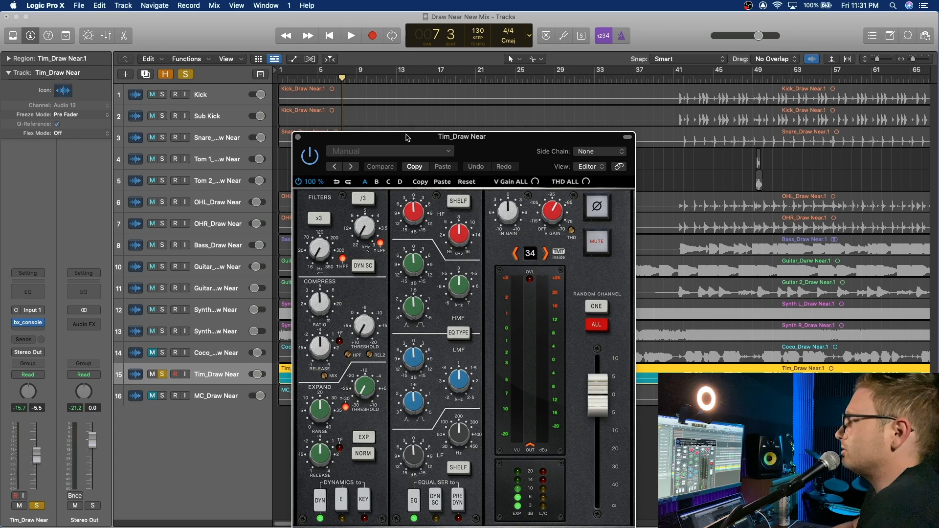
{"action": "left_click_drag", "start_coordinate": [318, 253], "coordinate": [337, 236]}
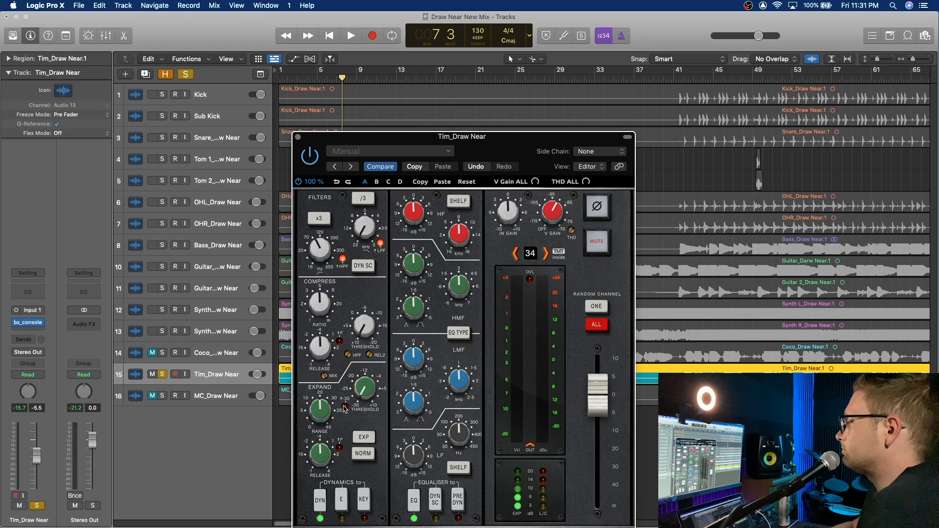
{"action": "left_click_drag", "start_coordinate": [317, 409], "coordinate": [343, 520]}
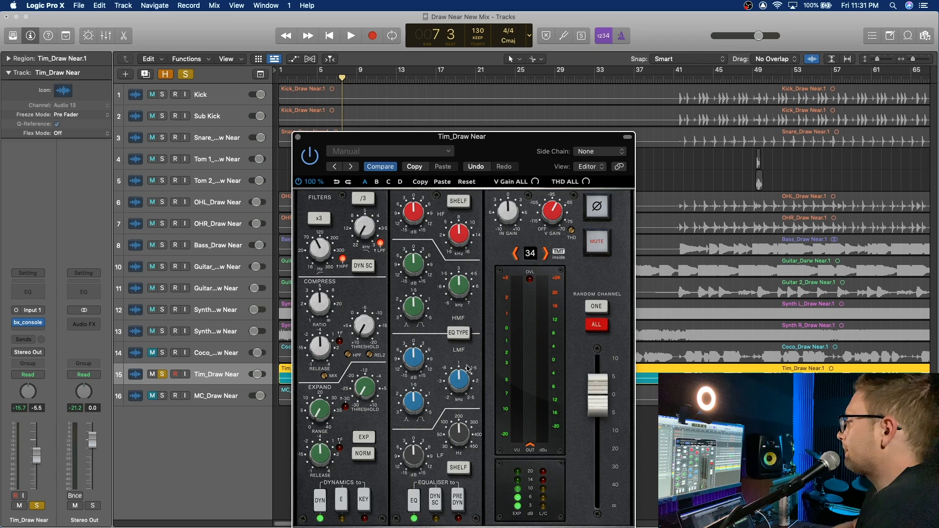
Step: Set the bx_console LMF band's frequency to 472 Hz, fine-tune its Q and gain, and close the plug-in
{"action": "left_click_drag", "start_coordinate": [466, 376], "coordinate": [469, 410]}
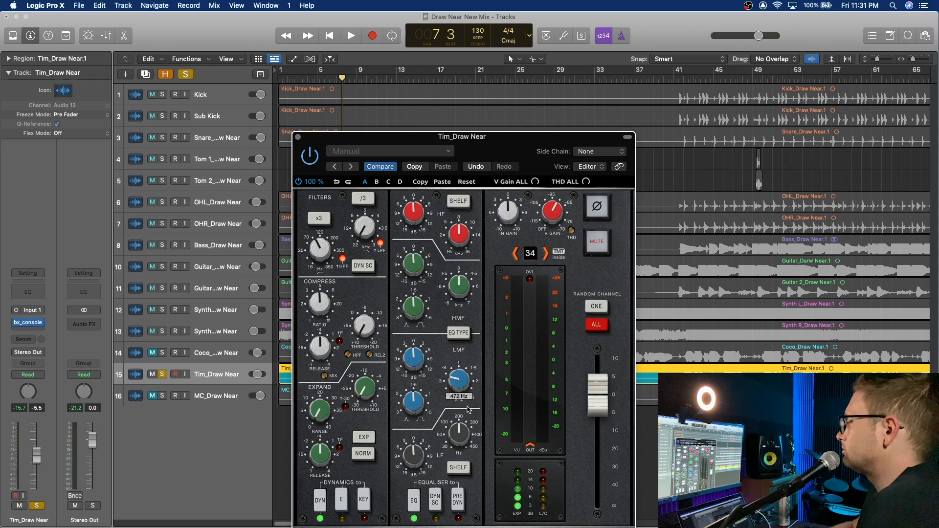
{"action": "left_click_drag", "start_coordinate": [411, 409], "coordinate": [413, 411]}
{"action": "left_click_drag", "start_coordinate": [414, 362], "coordinate": [413, 369]}
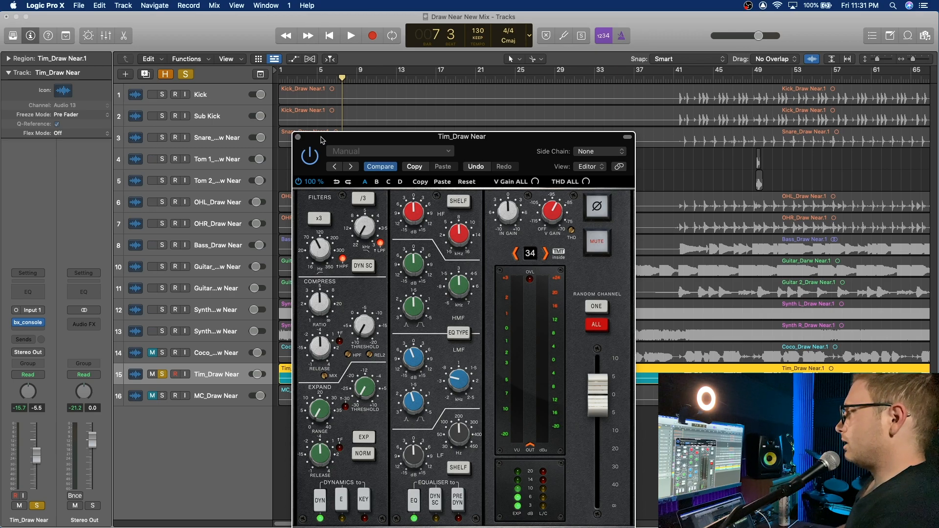
{"action": "left_click", "coordinate": [298, 138]}
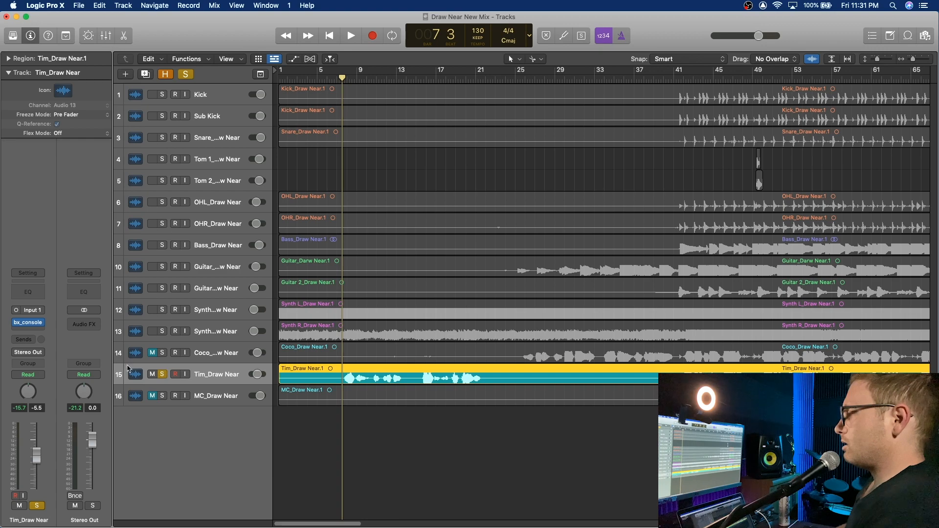
{"action": "left_click", "coordinate": [35, 332]}
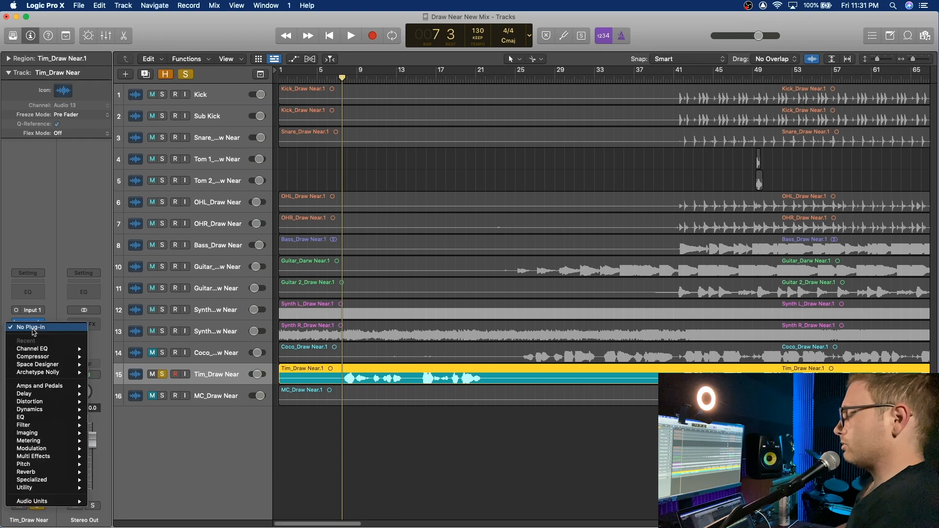
{"action": "mouse_move", "coordinate": [58, 359]}
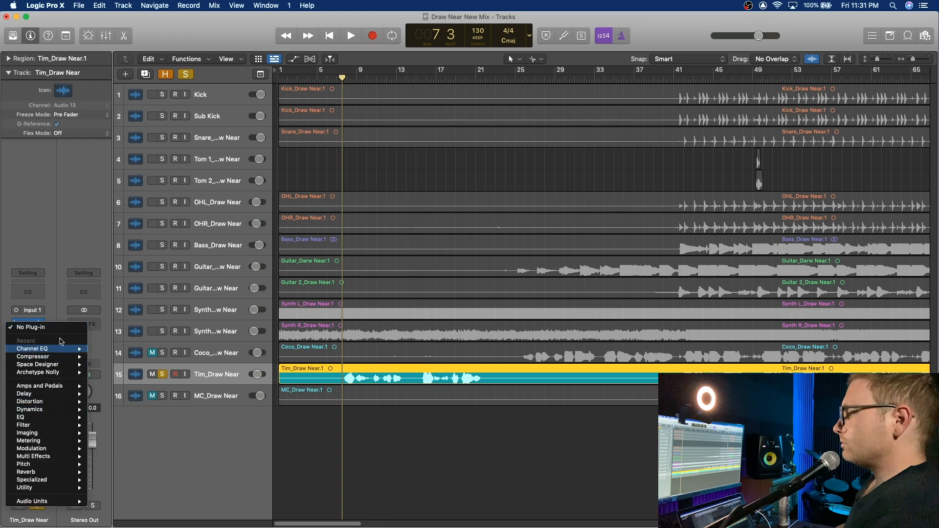
{"action": "left_click", "coordinate": [42, 233]}
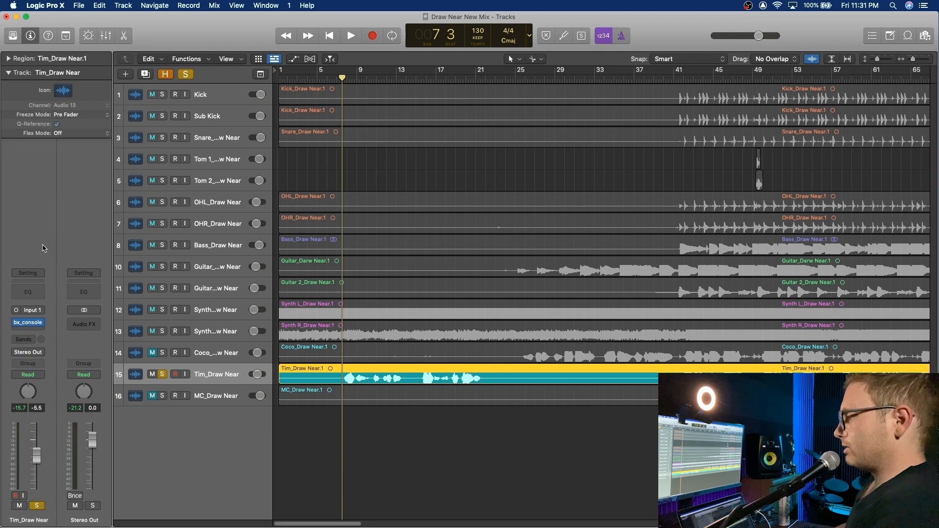
Step: Insert Pitch Correction on the vocal channel after bx_console
{"action": "left_click", "coordinate": [34, 332]}
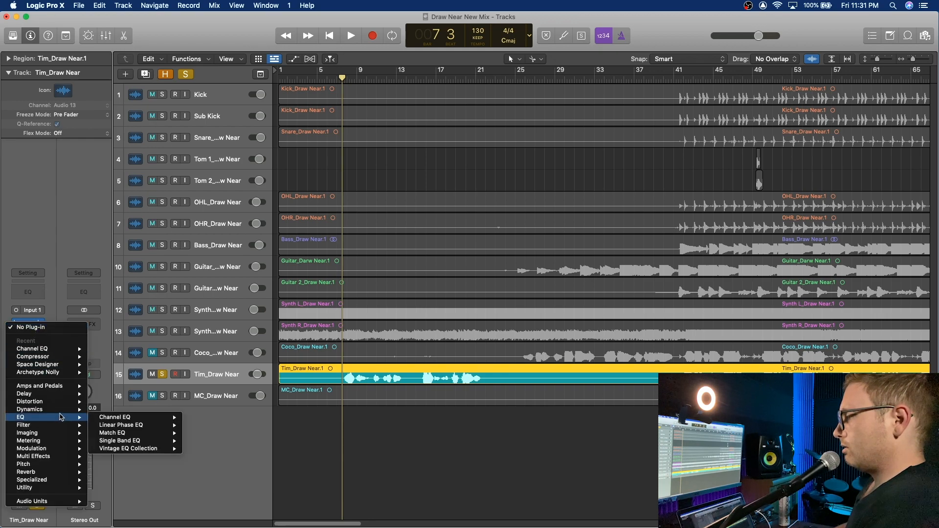
{"action": "mouse_move", "coordinate": [59, 435]}
{"action": "mouse_move", "coordinate": [58, 465]}
{"action": "mouse_move", "coordinate": [146, 465]}
{"action": "left_click", "coordinate": [185, 468]}
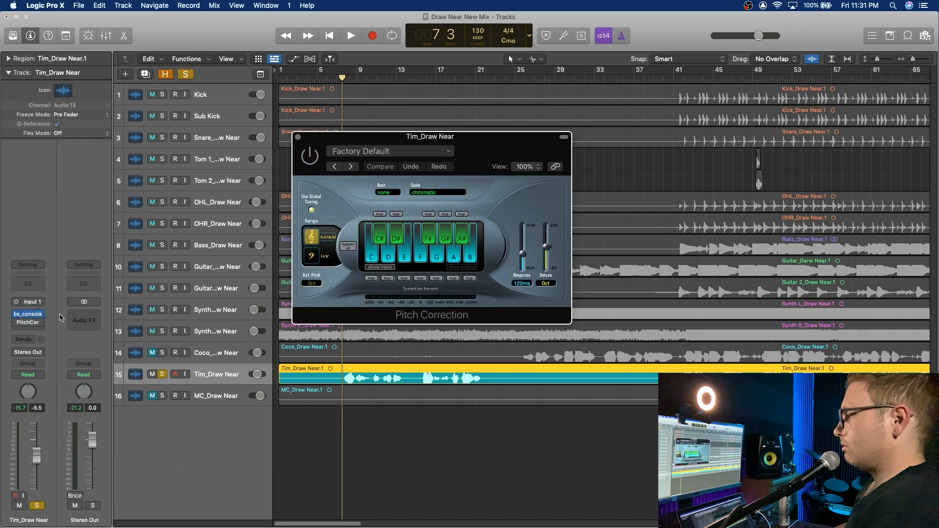
Step: Insert the mono Waves RDeEsser after Pitch Correction and close the Pitch Correction window
{"action": "left_click", "coordinate": [34, 332]}
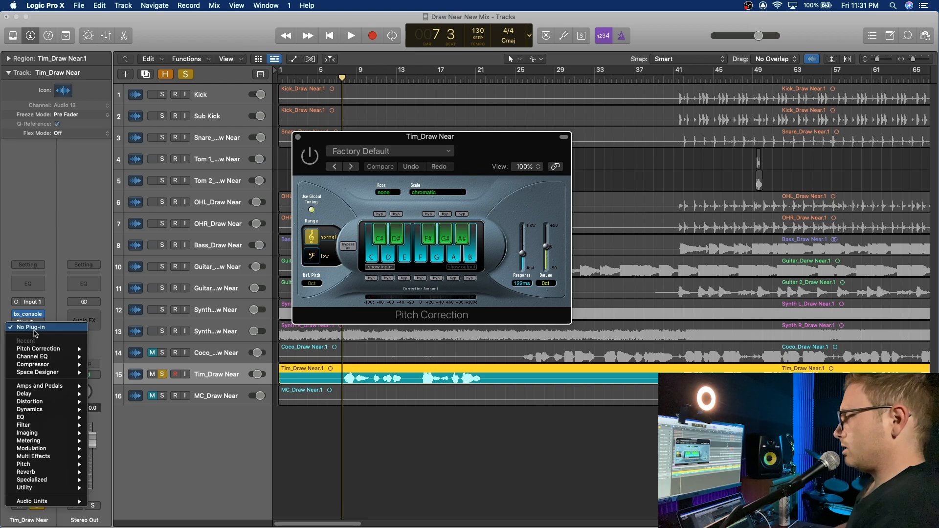
{"action": "mouse_move", "coordinate": [49, 501]}
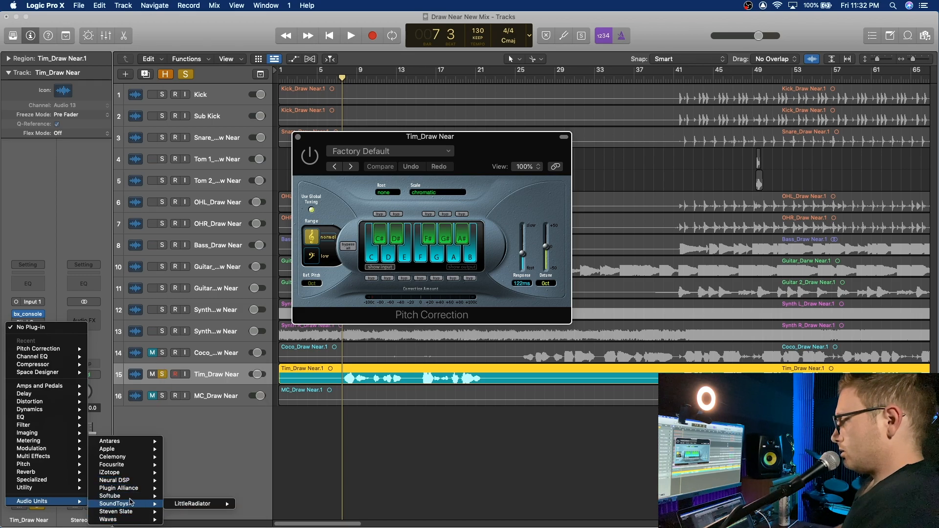
{"action": "mouse_move", "coordinate": [122, 519]}
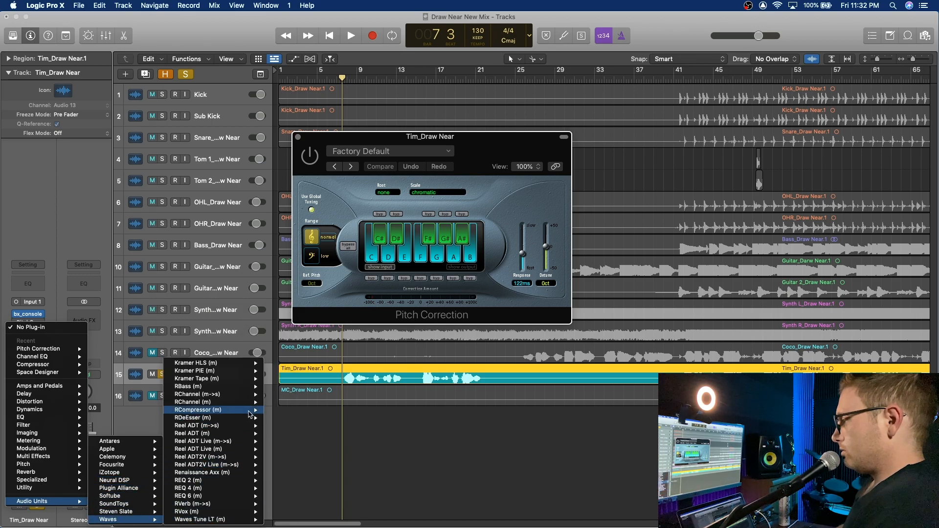
{"action": "mouse_move", "coordinate": [230, 418]}
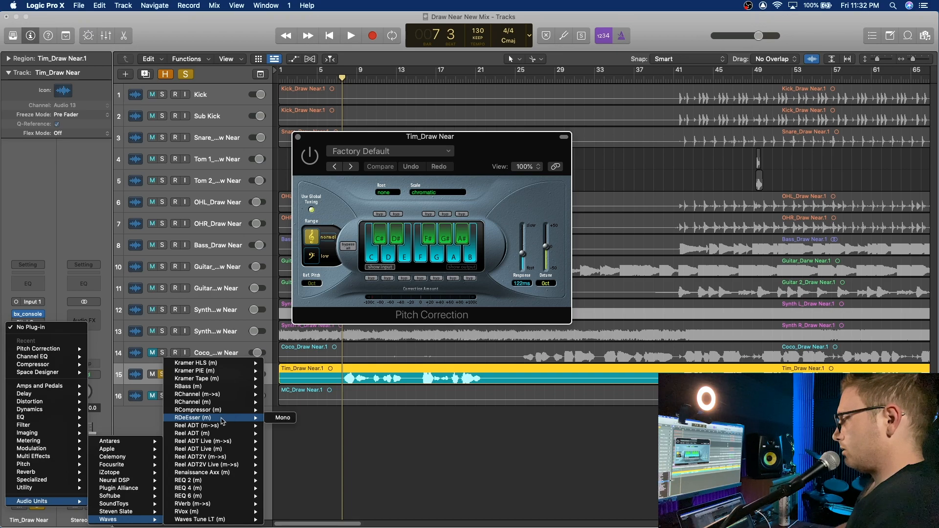
{"action": "left_click", "coordinate": [282, 418]}
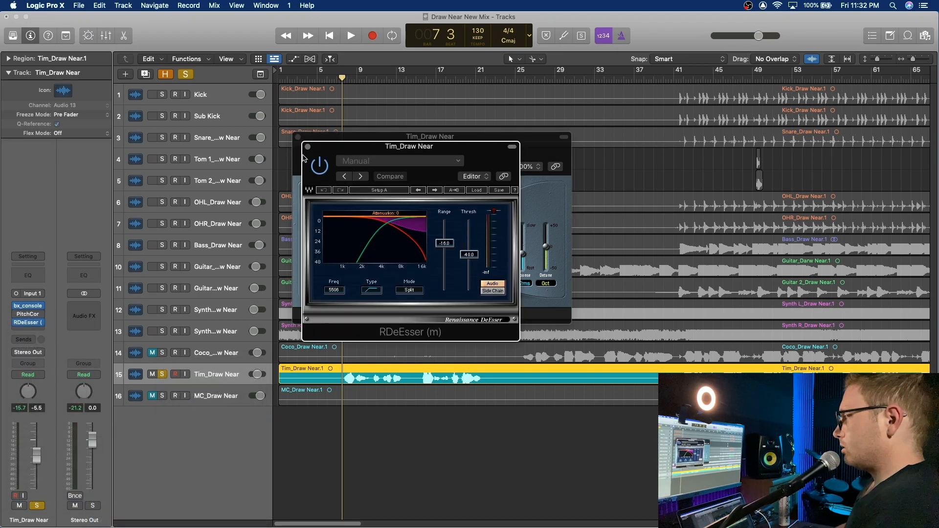
{"action": "left_click", "coordinate": [298, 138]}
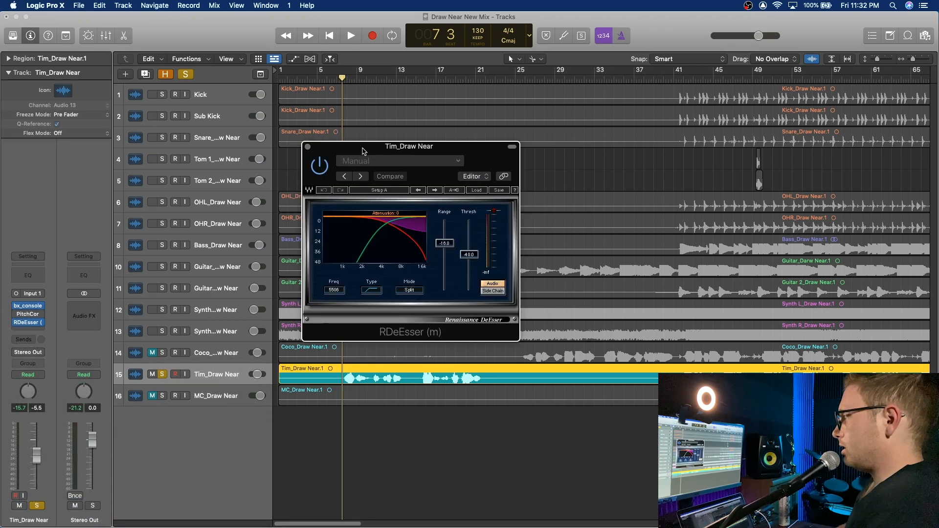
Step: Set the RDeEsser threshold to -41.2 while playing the vocal's intro and bar 41 sections, then close it and stop playback
{"action": "key", "text": "space"}
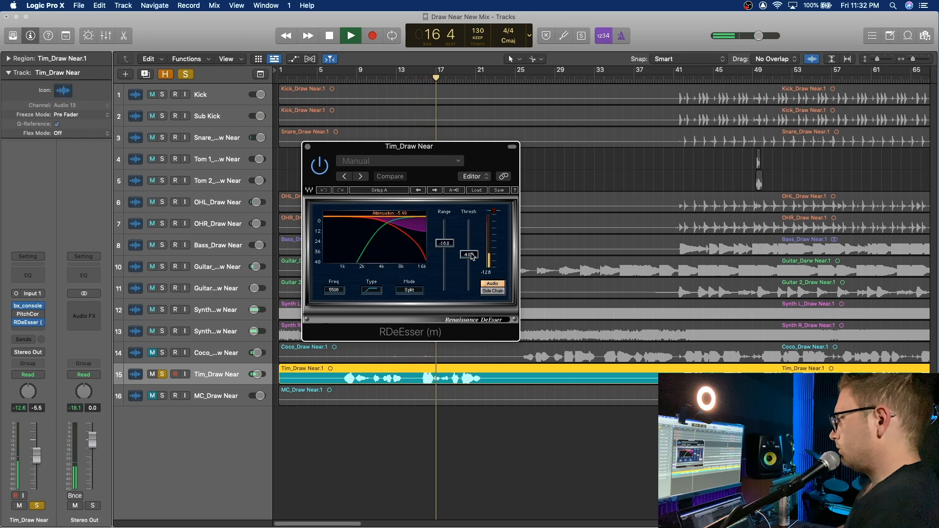
{"action": "left_click_drag", "start_coordinate": [471, 255], "coordinate": [472, 257]}
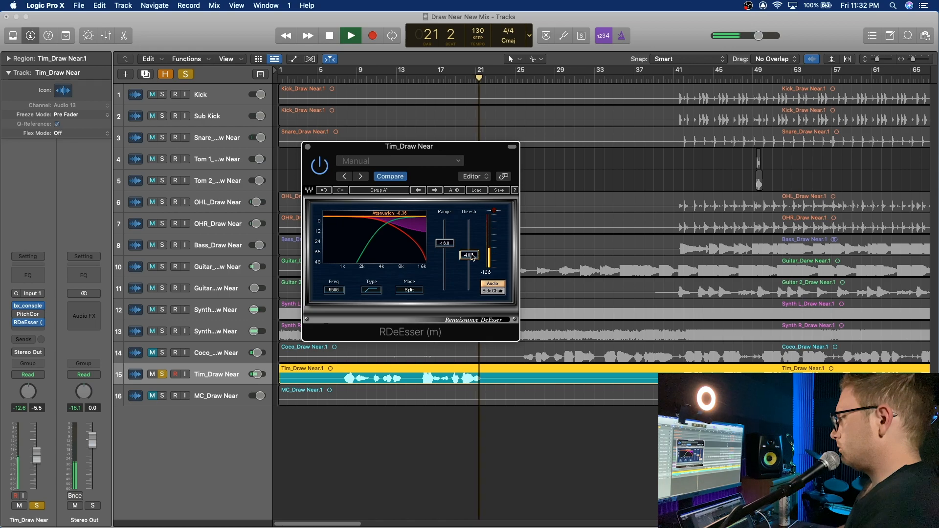
{"action": "left_click", "coordinate": [683, 79]}
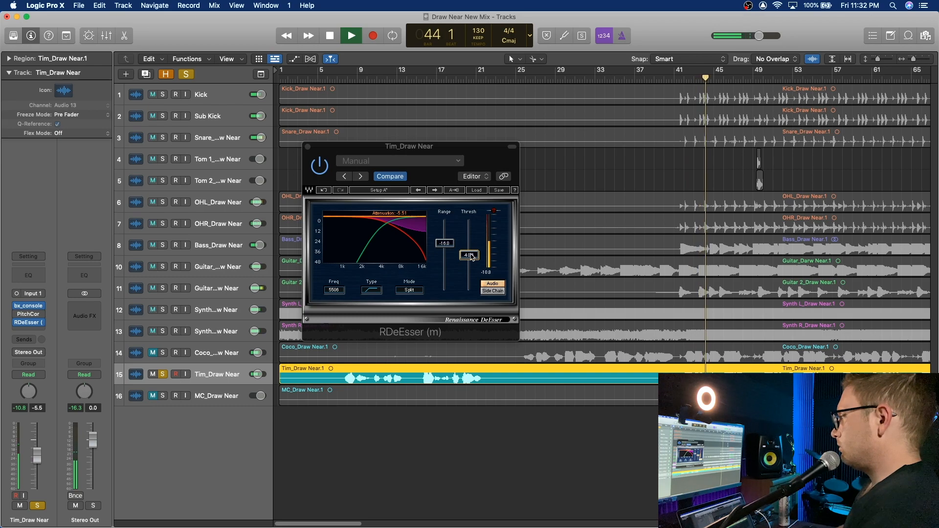
{"action": "left_click_drag", "start_coordinate": [471, 255], "coordinate": [471, 256]}
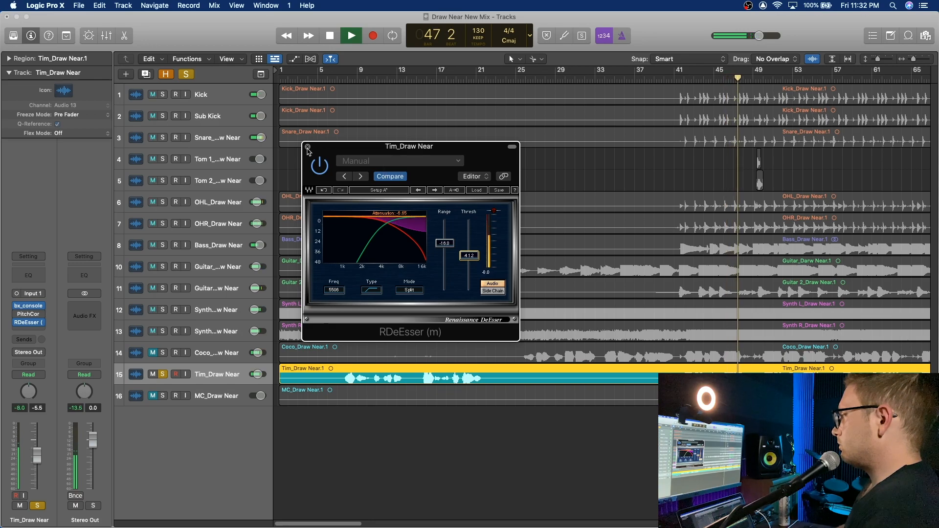
{"action": "left_click", "coordinate": [308, 148]}
{"action": "key", "text": "space"}
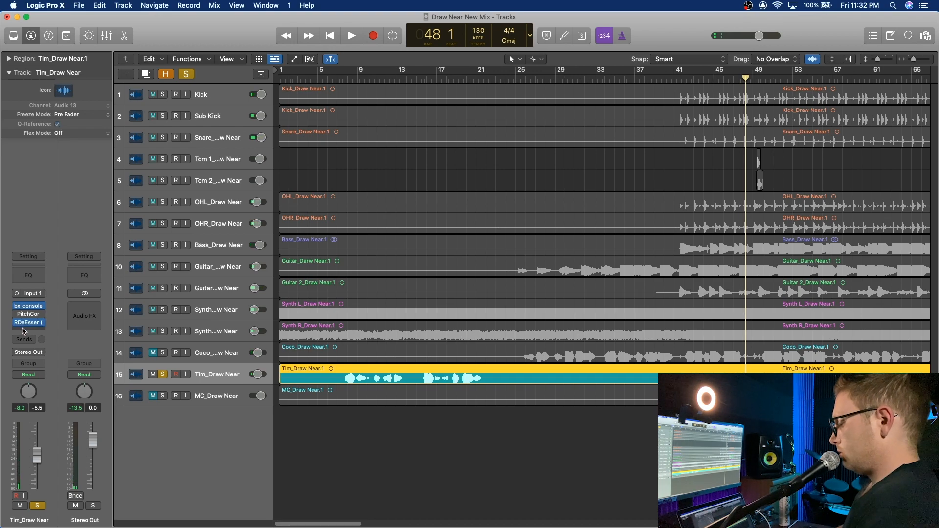
Step: Insert the mono Waves REQ 6 equalizer on the vocal channel after RDeEsser
{"action": "left_click", "coordinate": [29, 331]}
{"action": "left_click", "coordinate": [47, 218]}
{"action": "left_click", "coordinate": [42, 331]}
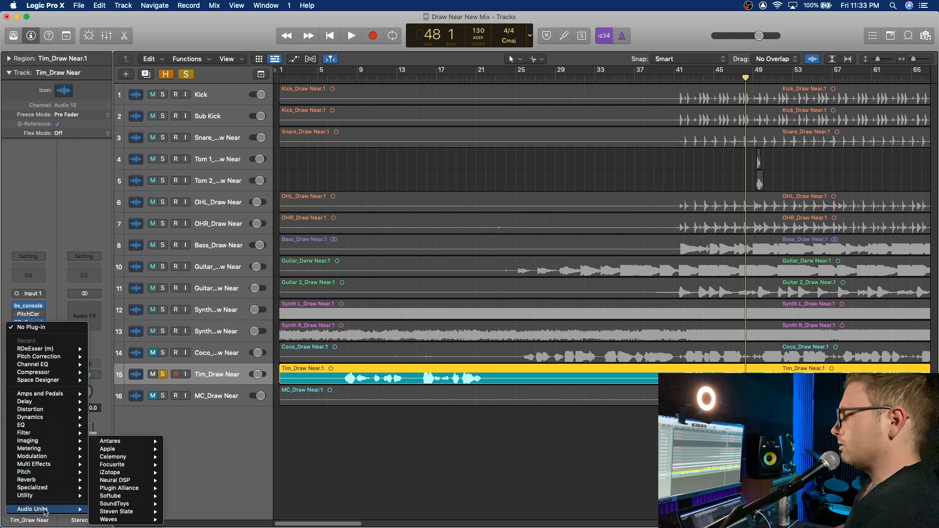
{"action": "mouse_move", "coordinate": [127, 519]}
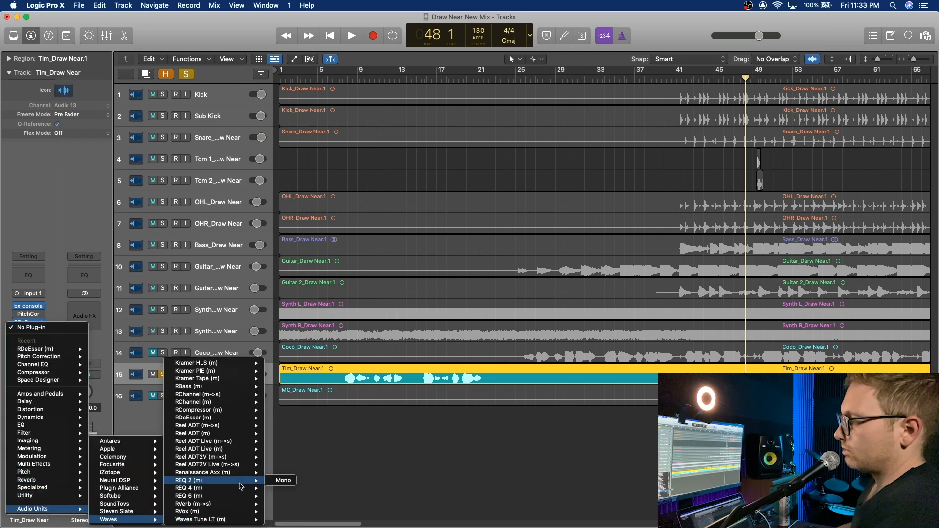
{"action": "mouse_move", "coordinate": [233, 497]}
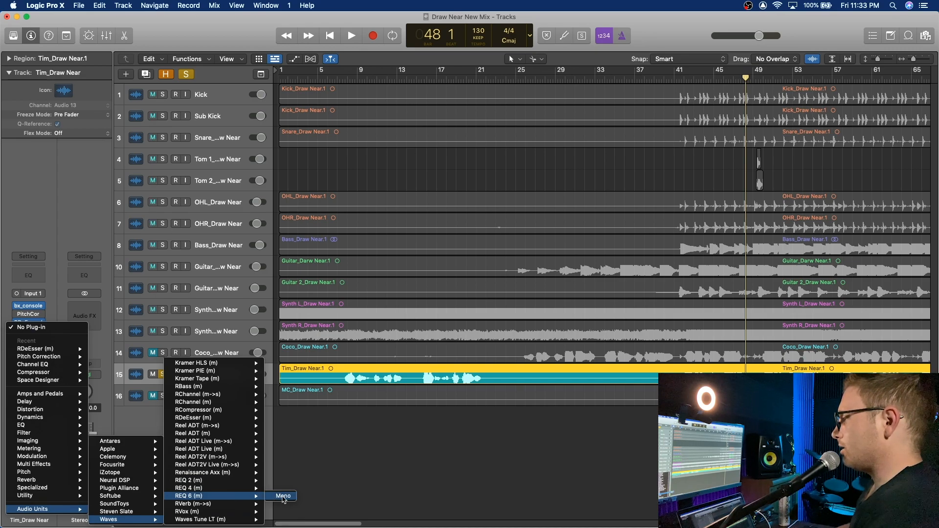
{"action": "left_click", "coordinate": [283, 497]}
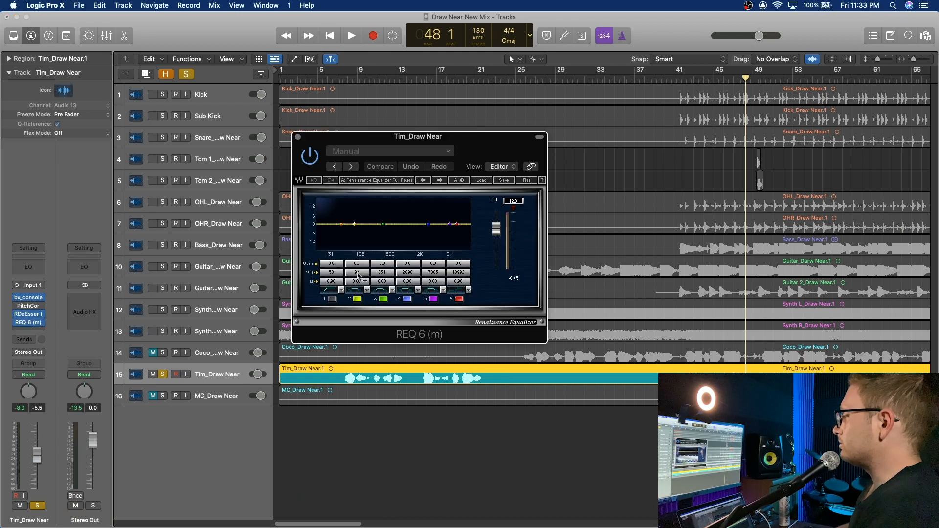
Step: Move the REQ 6 window clear of the opening bars and play the soloed vocal from bar 8
{"action": "left_click_drag", "start_coordinate": [362, 137], "coordinate": [539, 205]}
{"action": "left_click", "coordinate": [346, 80]}
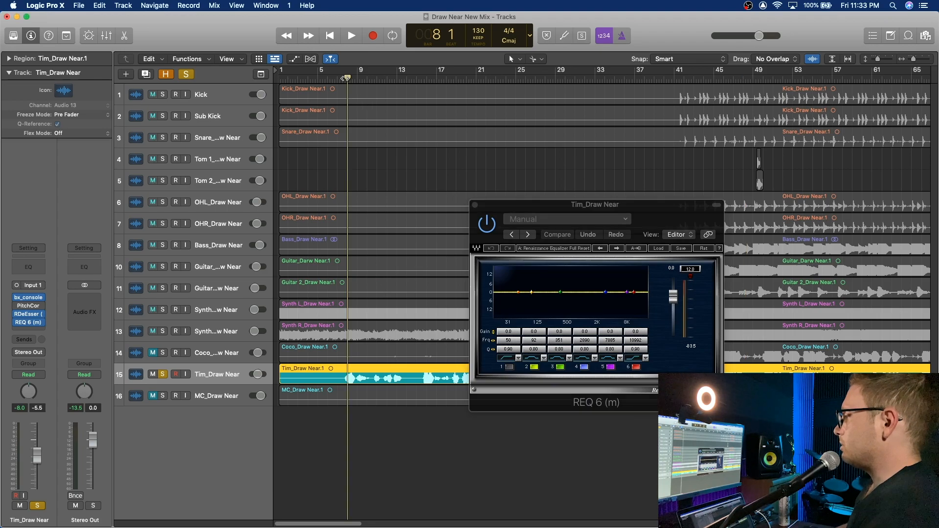
{"action": "key", "text": "space"}
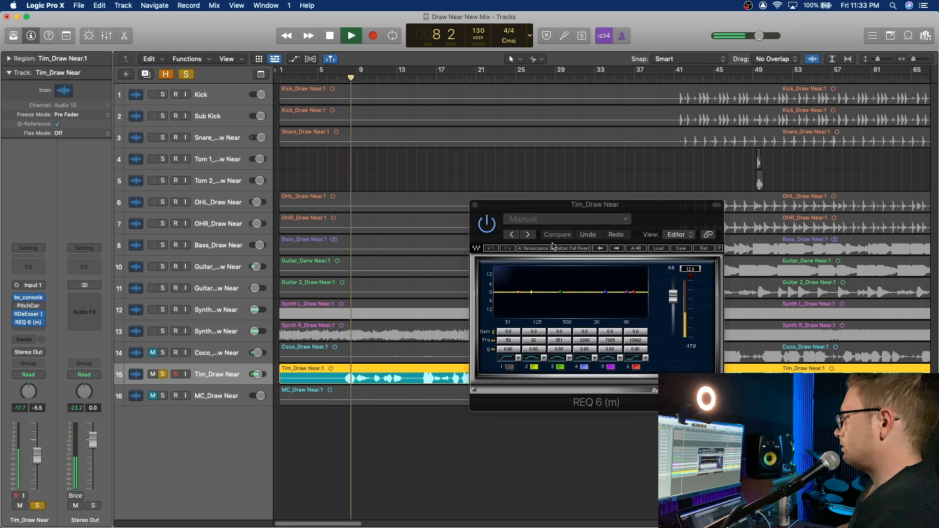
Step: Set REQ 6 band 1 to a low cut at 277 Hz, cut band 3 about 8 dB at 496 Hz, and close the equalizer
{"action": "left_click", "coordinate": [509, 367]}
{"action": "left_click_drag", "start_coordinate": [512, 340], "coordinate": [544, 340]}
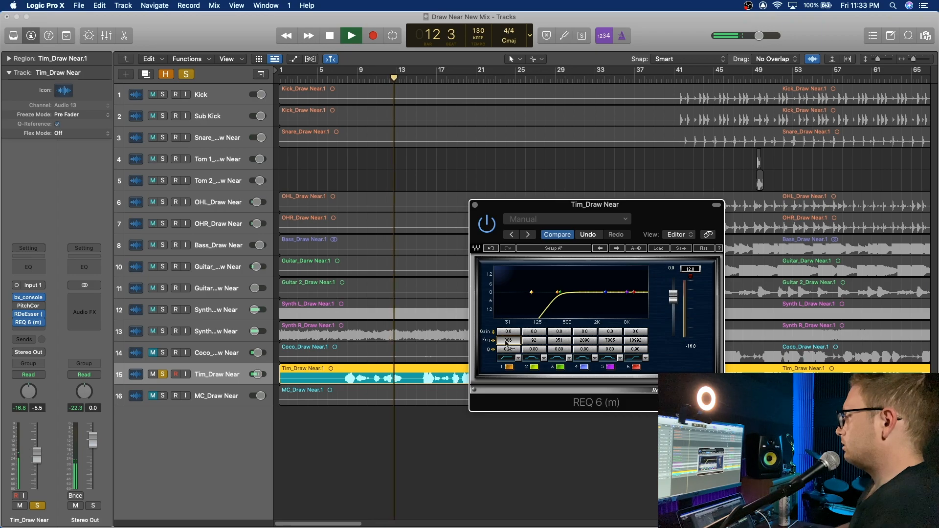
{"action": "left_click_drag", "start_coordinate": [513, 342], "coordinate": [561, 333]}
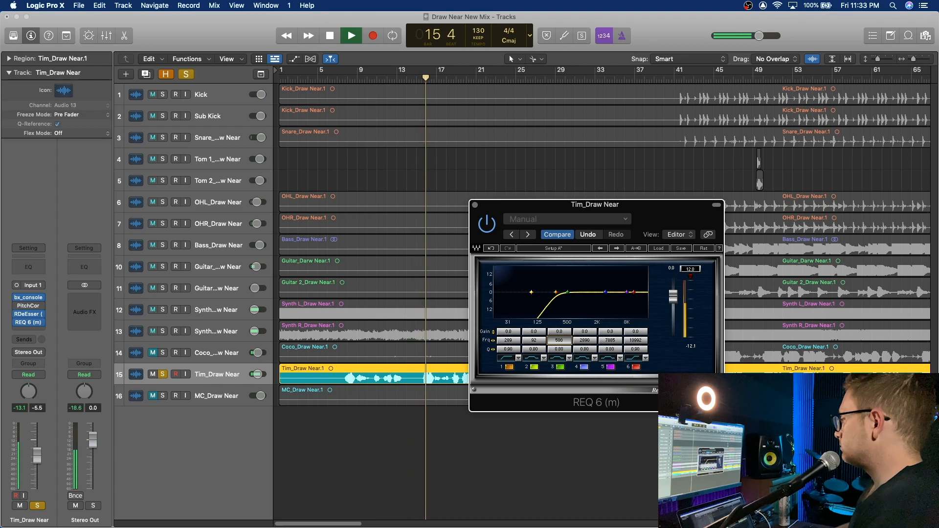
{"action": "left_click_drag", "start_coordinate": [559, 331], "coordinate": [510, 341]}
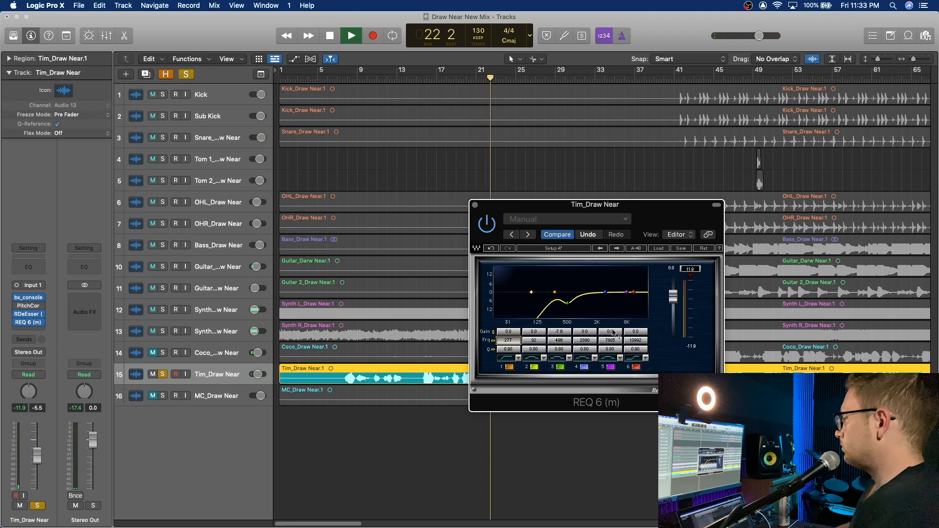
{"action": "left_click_drag", "start_coordinate": [585, 332], "coordinate": [585, 332]}
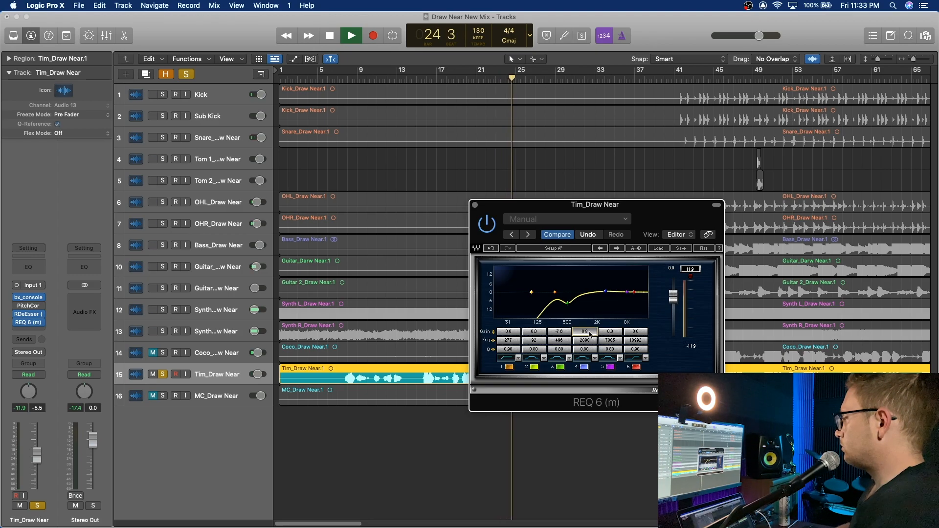
{"action": "left_click", "coordinate": [366, 79]}
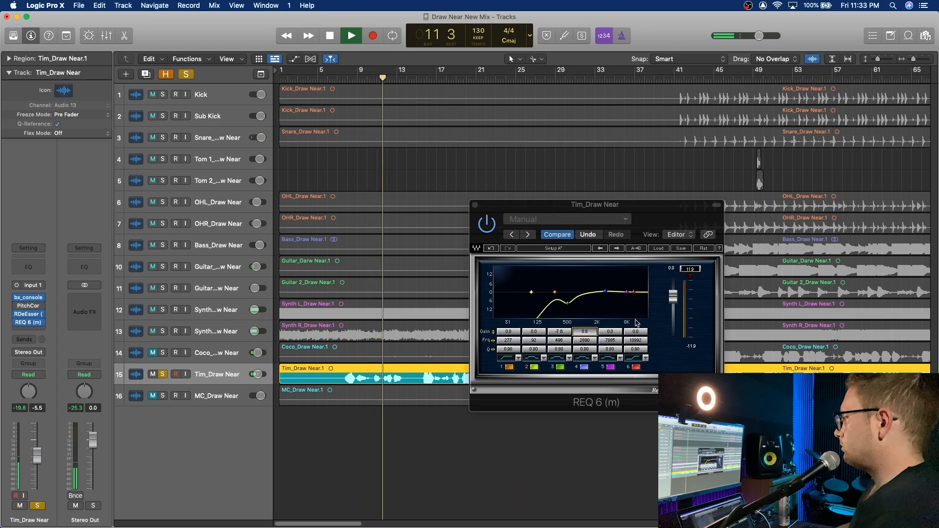
{"action": "left_click", "coordinate": [477, 206]}
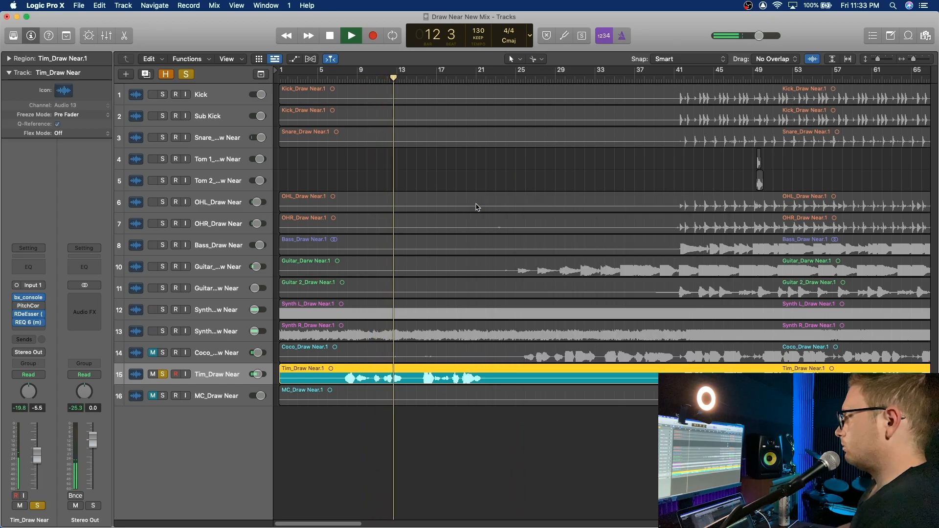
Step: Raise the lead vocal's volume to 0.0 dB while playing it soloed from bar 8, then stop playback
{"action": "left_click", "coordinate": [350, 78]}
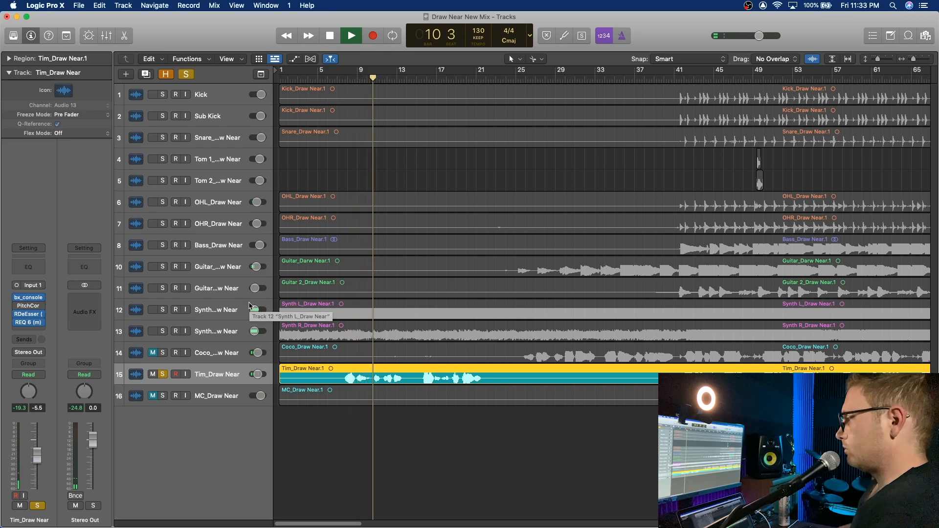
{"action": "left_click_drag", "start_coordinate": [258, 375], "coordinate": [275, 380]}
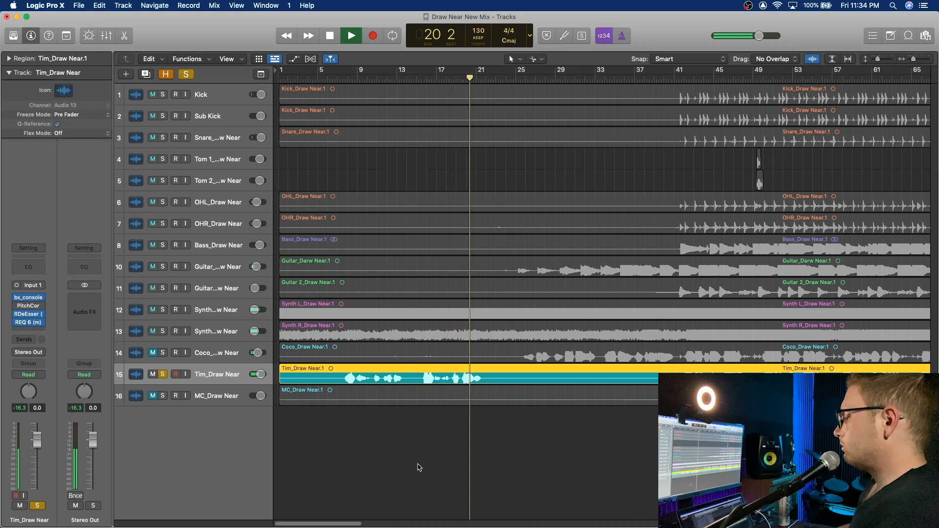
{"action": "key", "text": "space"}
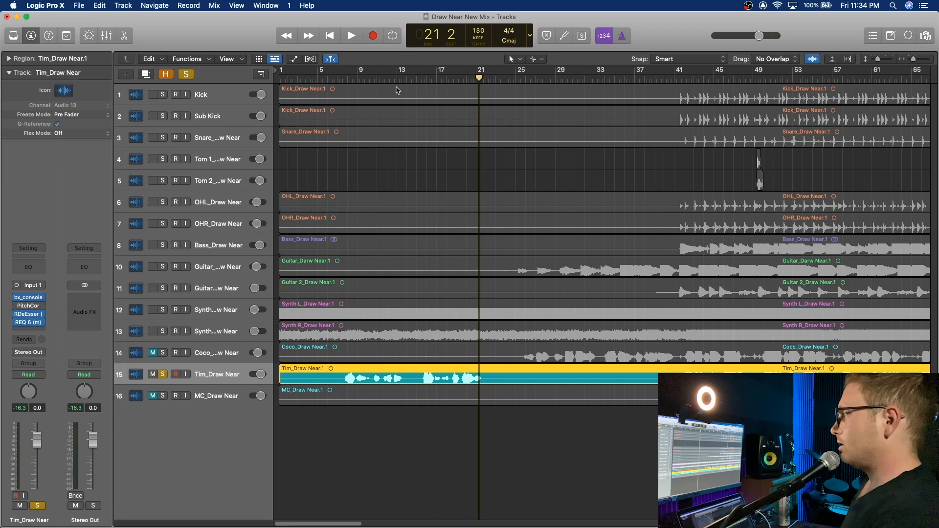
Step: Return the playhead to bar 8 and insert the mono Waves RCompressor on the vocal channel after REQ 6
{"action": "left_click", "coordinate": [348, 78]}
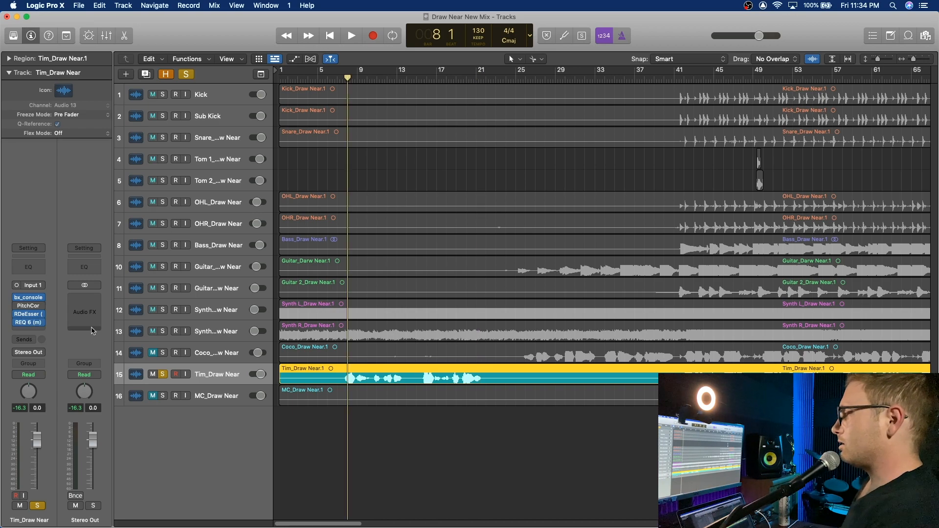
{"action": "left_click", "coordinate": [34, 331]}
{"action": "mouse_move", "coordinate": [54, 509]}
{"action": "mouse_move", "coordinate": [152, 489]}
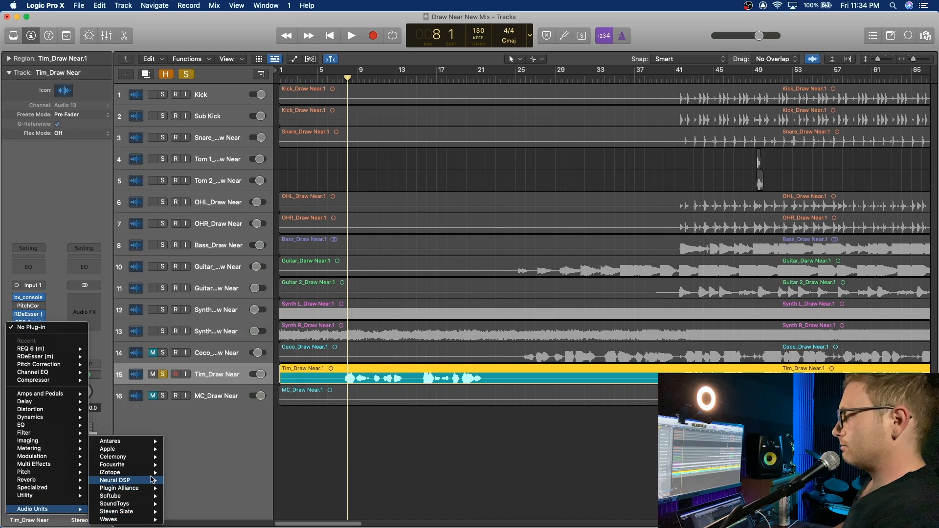
{"action": "mouse_move", "coordinate": [146, 519]}
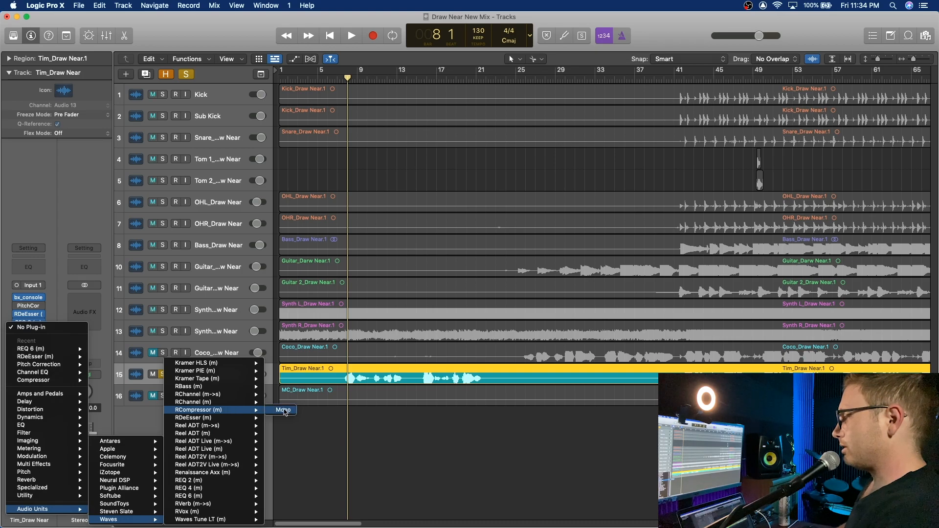
{"action": "left_click", "coordinate": [283, 410]}
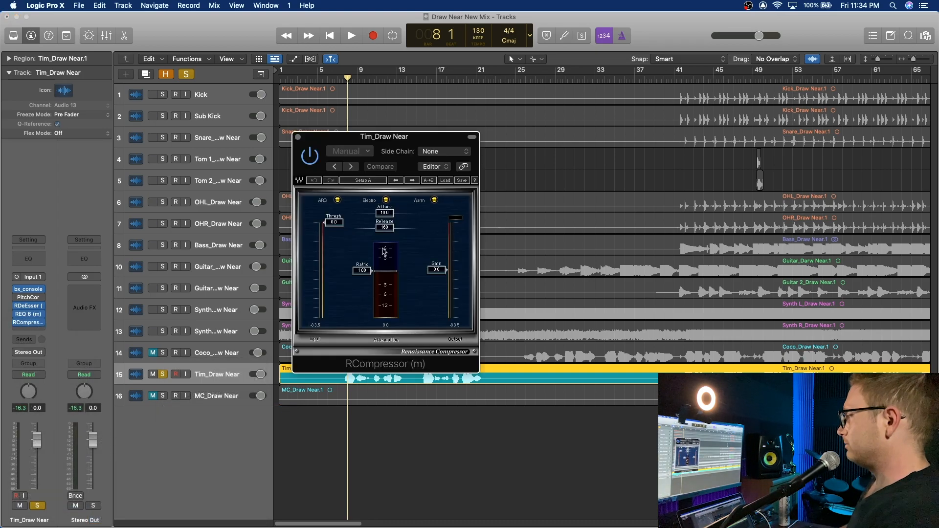
Step: Load the Vox Compressor 1 preset in the RCompressor and move its window clear of the opening bars
{"action": "left_click", "coordinate": [361, 155]}
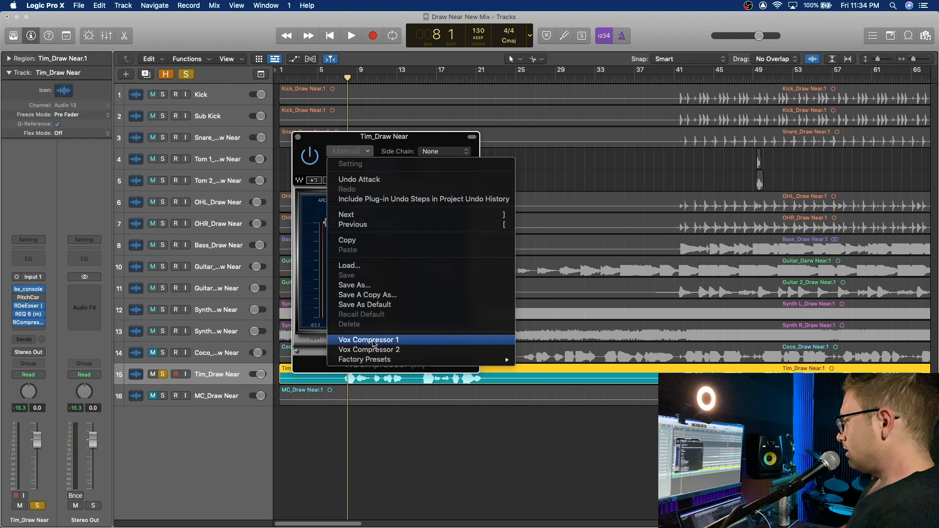
{"action": "left_click", "coordinate": [373, 342]}
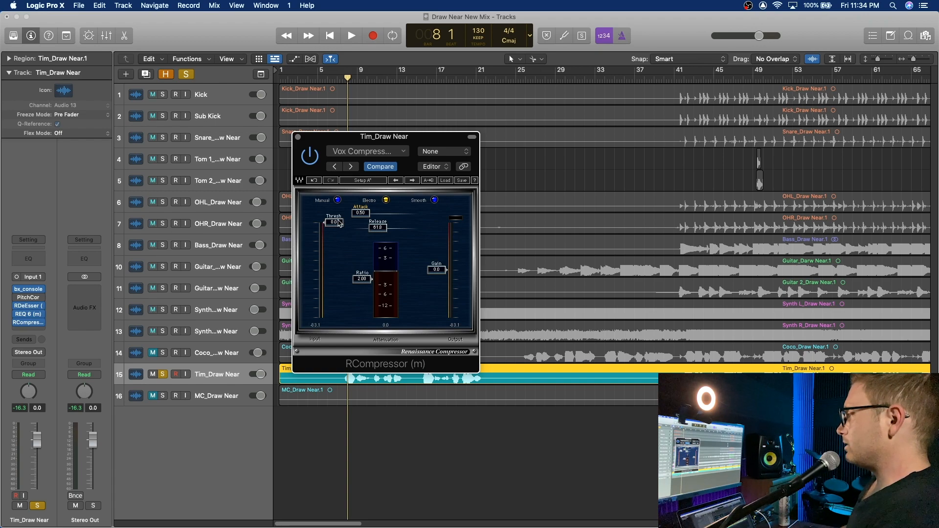
{"action": "left_click_drag", "start_coordinate": [356, 140], "coordinate": [534, 125]}
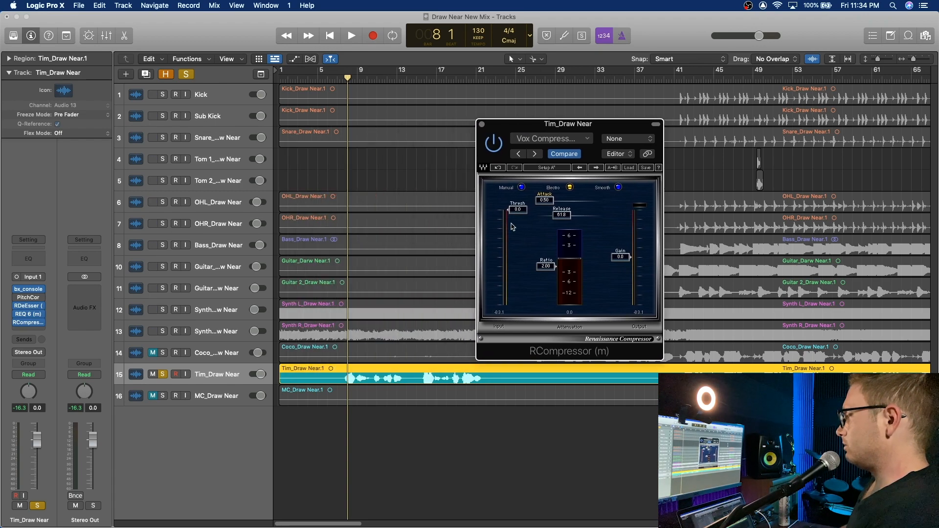
Step: Set the RCompressor threshold to -34.1 while playing the vocal from bar 8, then close the compressor
{"action": "key", "text": "space"}
{"action": "left_click_drag", "start_coordinate": [512, 227], "coordinate": [518, 264]}
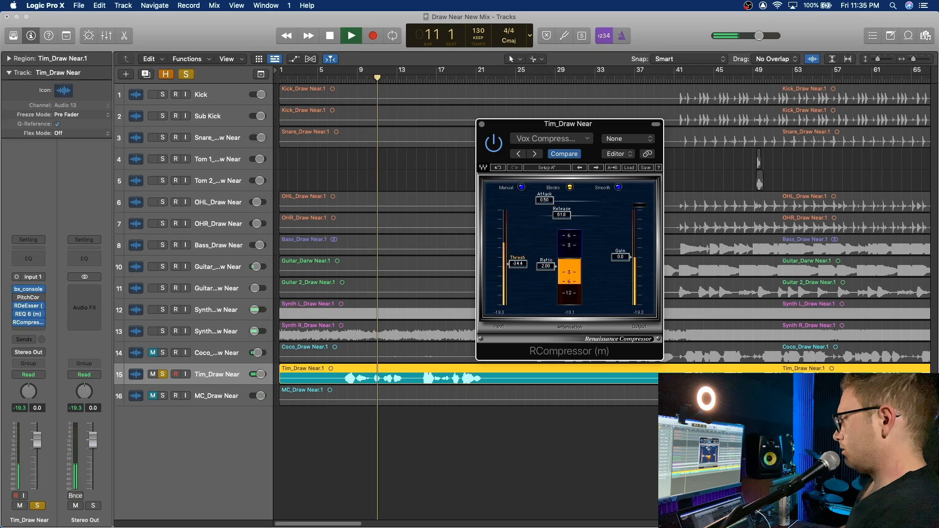
{"action": "left_click_drag", "start_coordinate": [524, 266], "coordinate": [523, 266]}
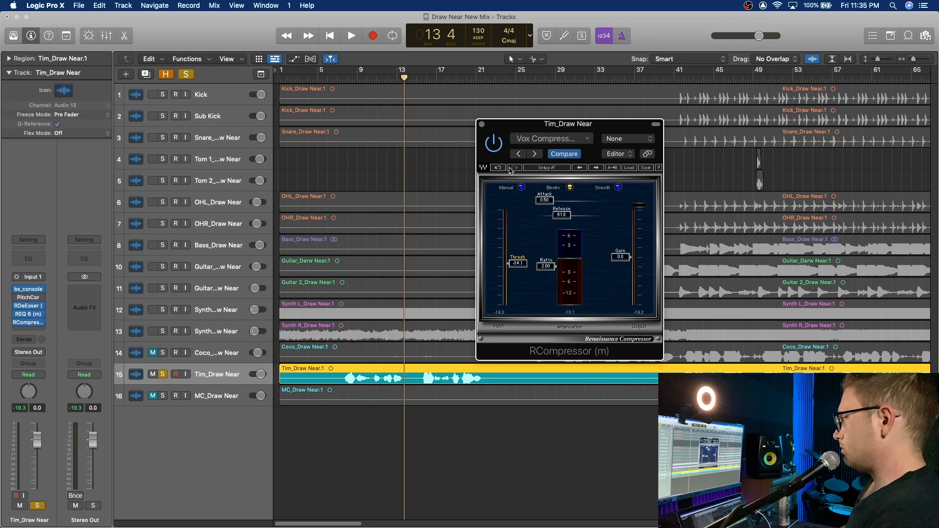
{"action": "left_click", "coordinate": [482, 125]}
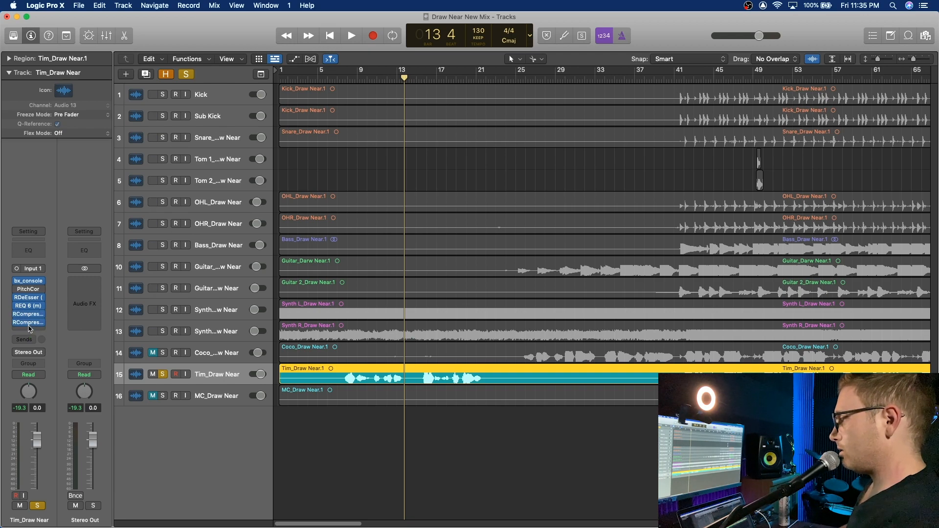
Step: Load the Vox Compressor 2 preset in the second, duplicated RCompressor, set its threshold to -32.3 during playback, and close it
{"action": "left_click", "coordinate": [28, 328]}
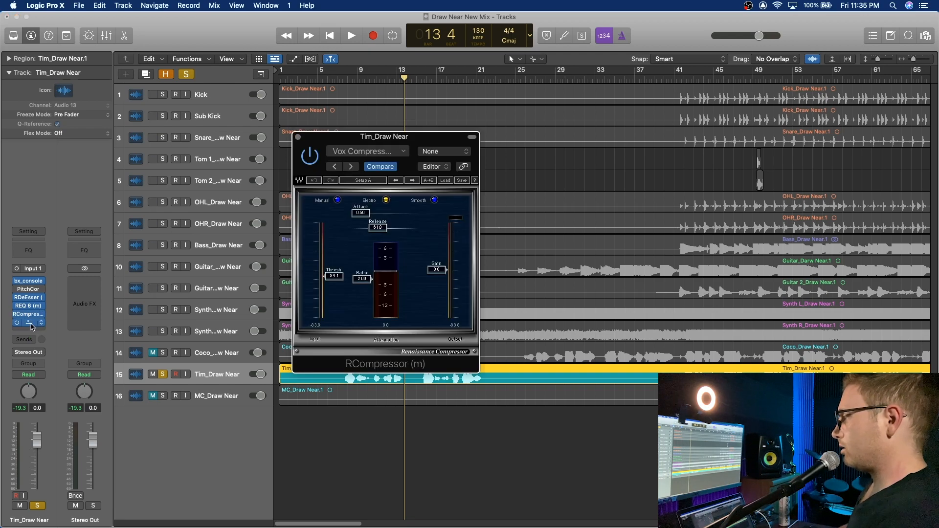
{"action": "left_click", "coordinate": [374, 155]}
{"action": "left_click", "coordinate": [378, 351]}
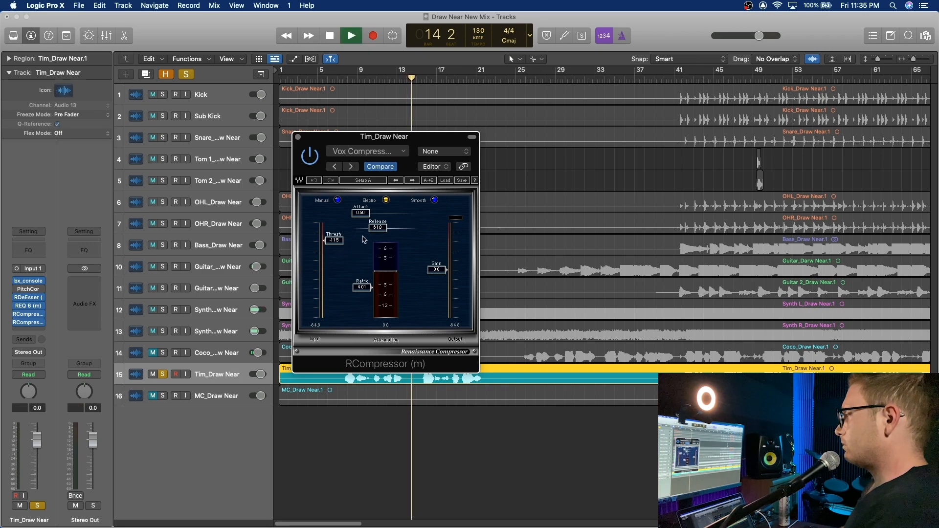
{"action": "left_click_drag", "start_coordinate": [336, 240], "coordinate": [337, 275]}
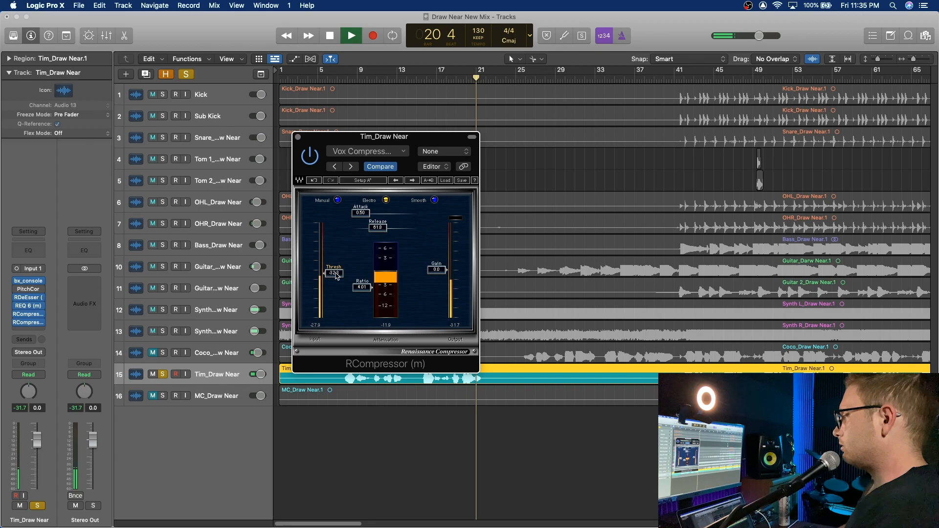
{"action": "left_click", "coordinate": [298, 137]}
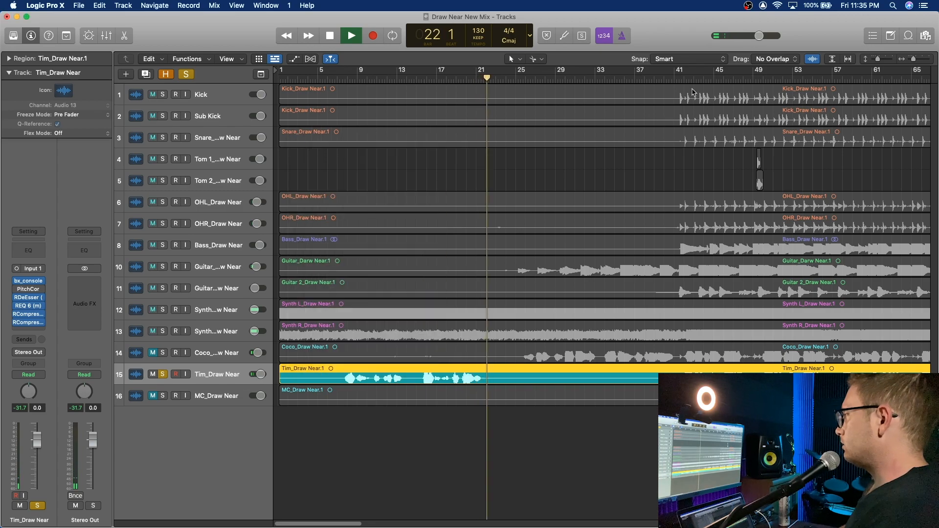
Step: Play the soloed vocal from bar 41, check the second RCompressor's gain reduction, then close it and stop playback
{"action": "left_click", "coordinate": [678, 76]}
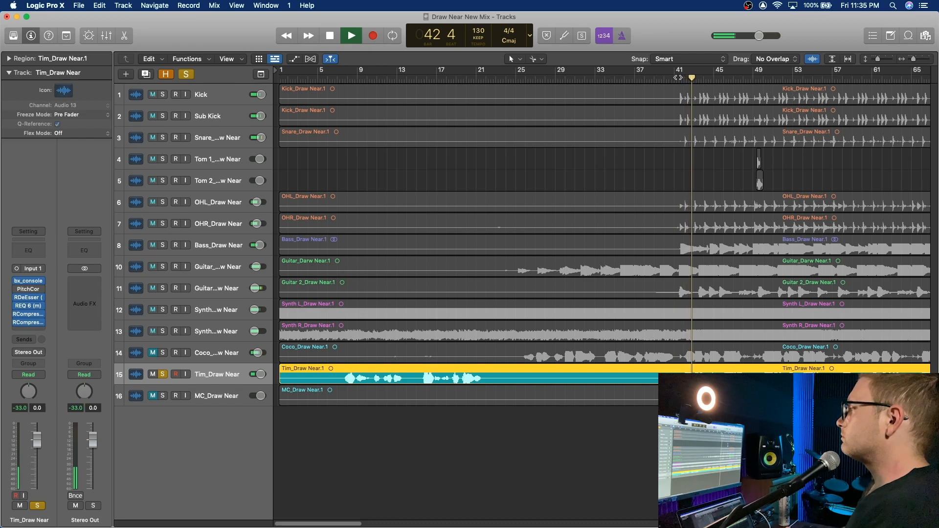
{"action": "left_click", "coordinate": [29, 324]}
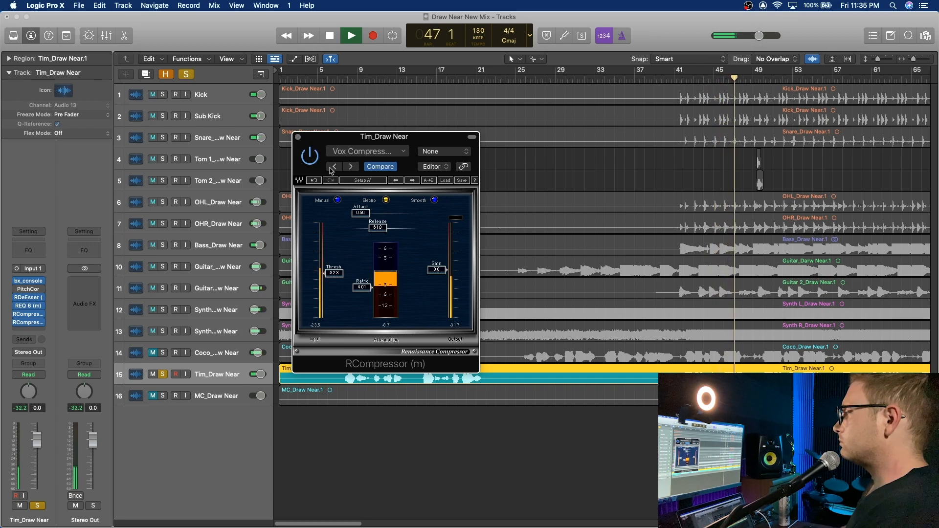
{"action": "left_click", "coordinate": [298, 137]}
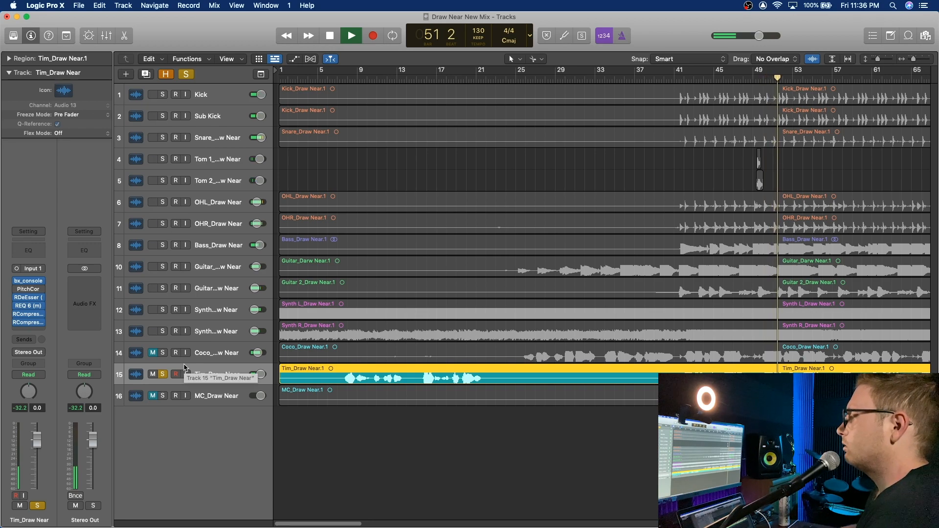
{"action": "key", "text": "space"}
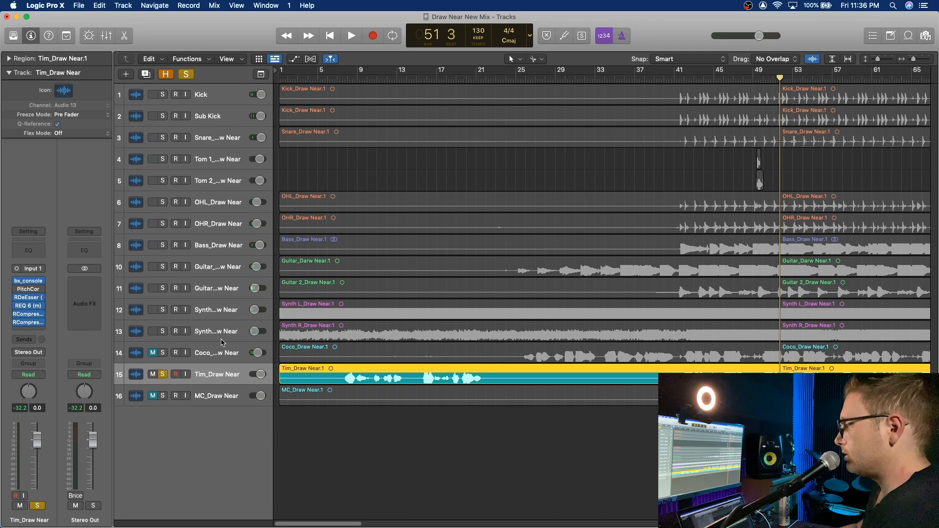
Step: Turn off solo on the lead vocal and play the full mix from bar 7
{"action": "left_click", "coordinate": [336, 79]}
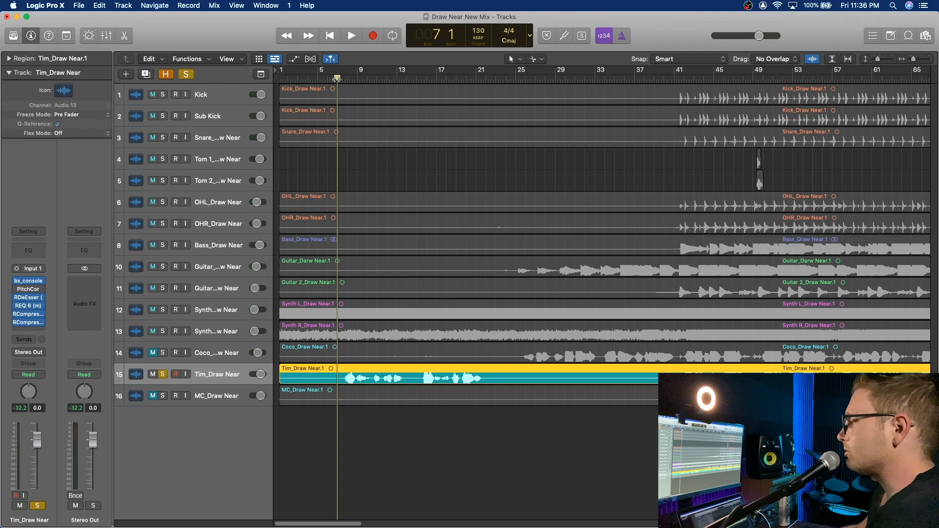
{"action": "left_click", "coordinate": [164, 375]}
{"action": "key", "text": "space"}
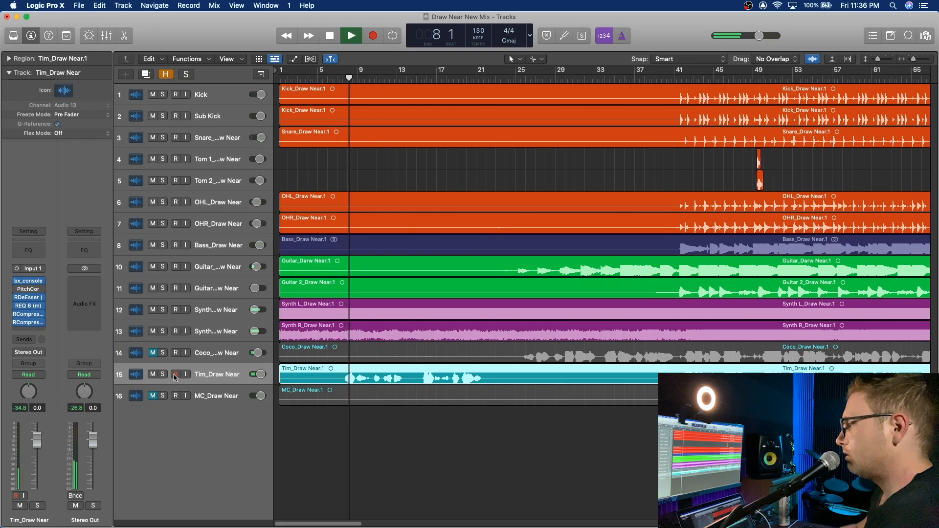
Step: Raise the second RCompressor's output gain to 14.9 and close its window
{"action": "mouse_move", "coordinate": [28, 325]}
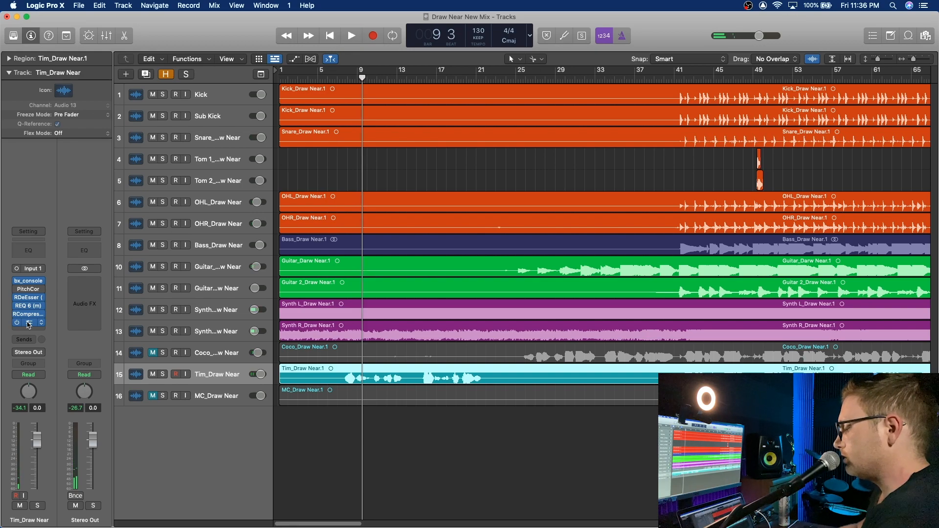
{"action": "left_click", "coordinate": [29, 323]}
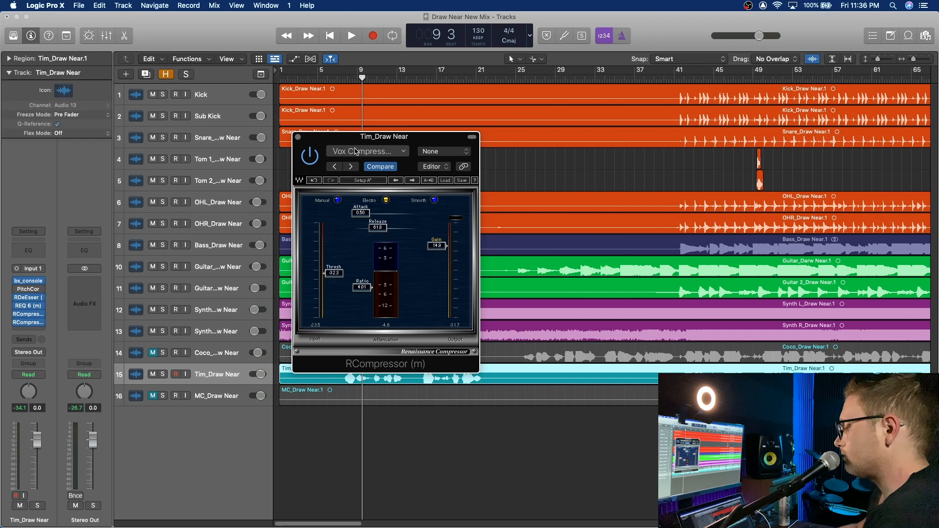
{"action": "left_click", "coordinate": [298, 137]}
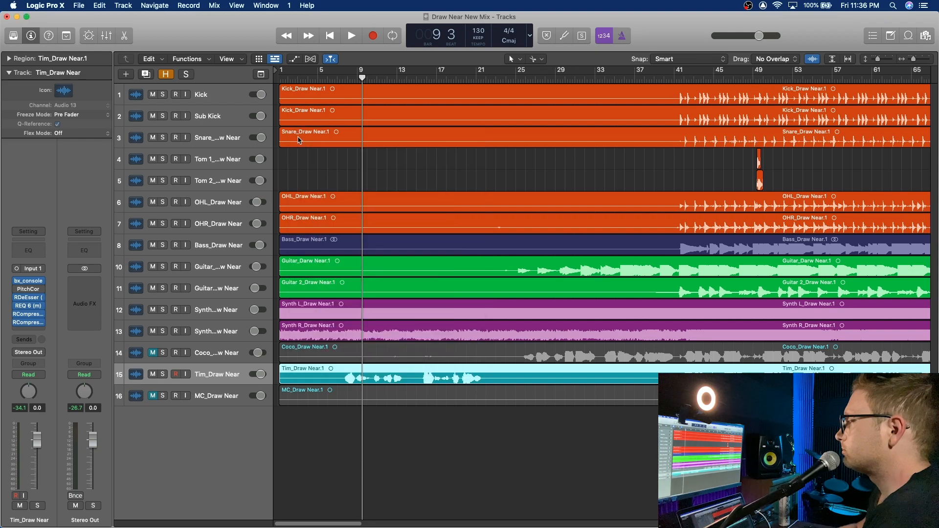
Step: Set the lead vocal's volume to -2.2 dB while playing the mix, including from bar 41, then stop playback
{"action": "key", "text": "space"}
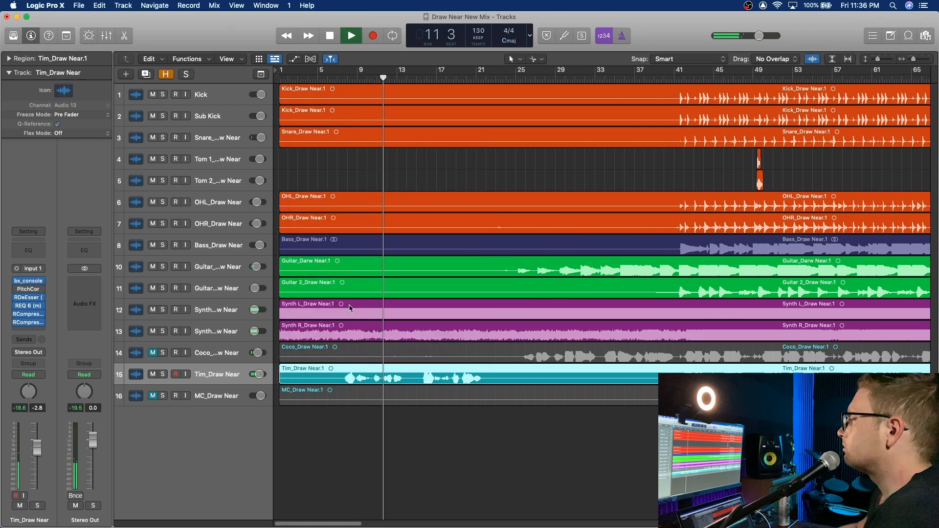
{"action": "left_click", "coordinate": [676, 79]}
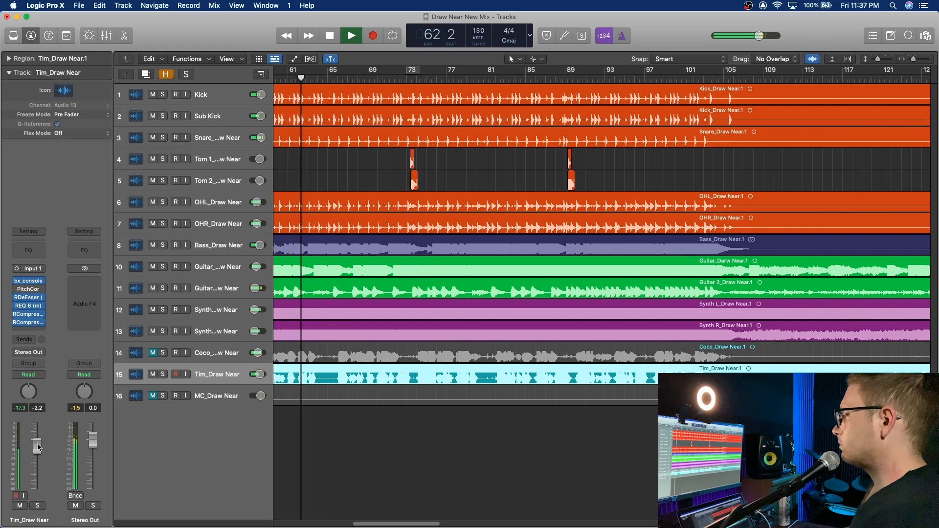
{"action": "key", "text": "space"}
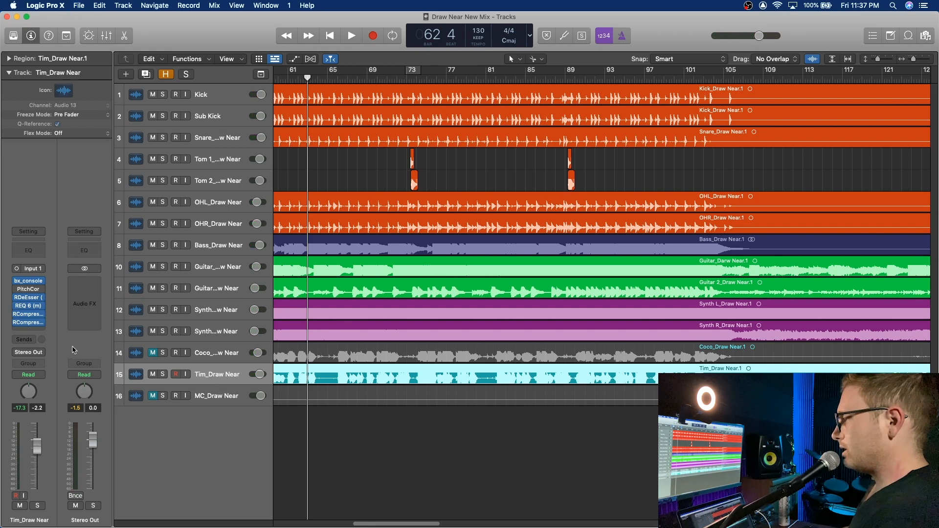
Step: Add a Channel EQ to the lead vocal and create a narrow +16.5 dB boost at 2500 Hz with a Q of 13.0
{"action": "left_click", "coordinate": [32, 252]}
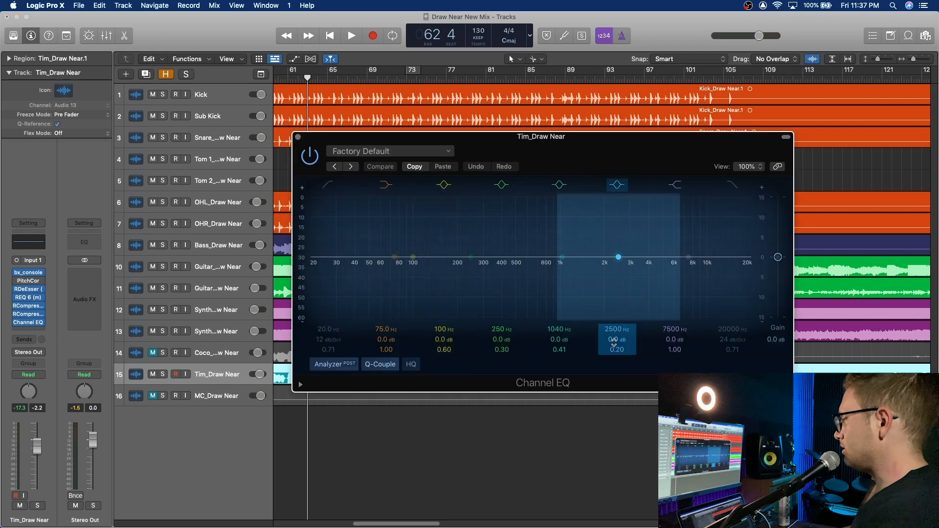
{"action": "left_click_drag", "start_coordinate": [615, 342], "coordinate": [619, 304]}
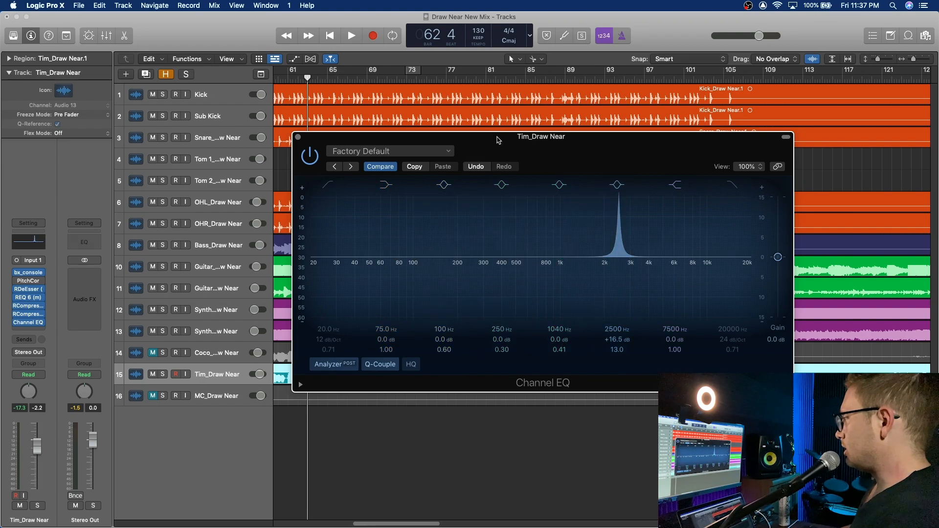
Step: Play the soloed lead vocal from bar 41, turn the narrow EQ band into a -22.2 dB cut at 4100 Hz, and close the EQ
{"action": "left_click_drag", "start_coordinate": [498, 141], "coordinate": [641, 142]}
{"action": "scroll", "coordinate": [406, 161], "scroll_direction": "left", "scroll_amount": 10}
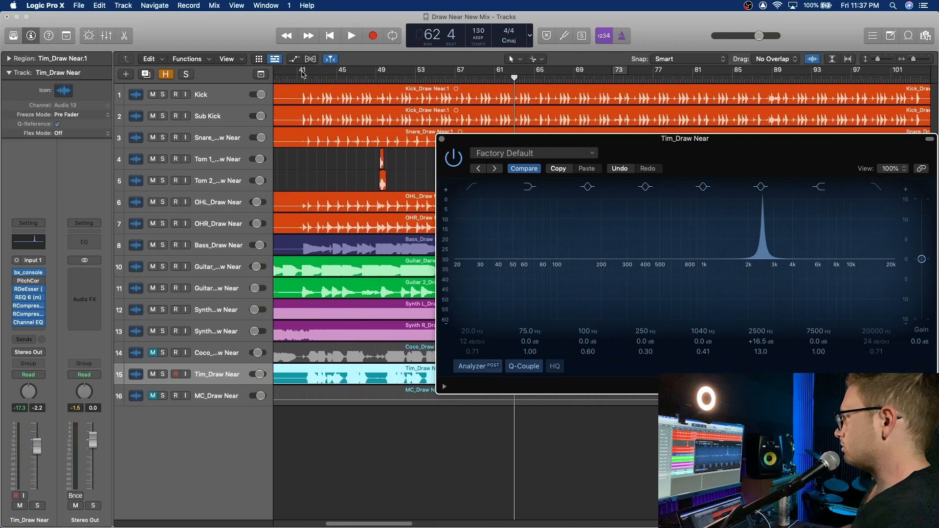
{"action": "left_click", "coordinate": [296, 78]}
{"action": "key", "text": "space"}
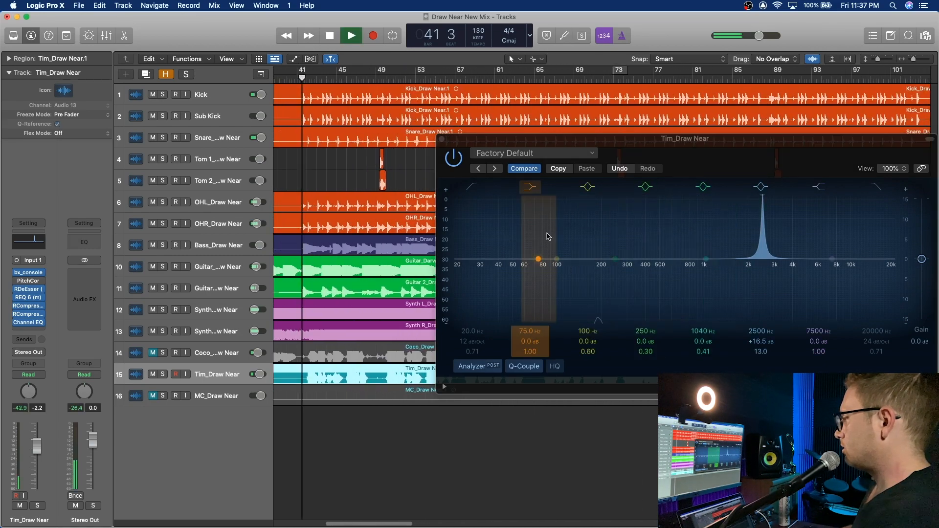
{"action": "key", "text": "s"}
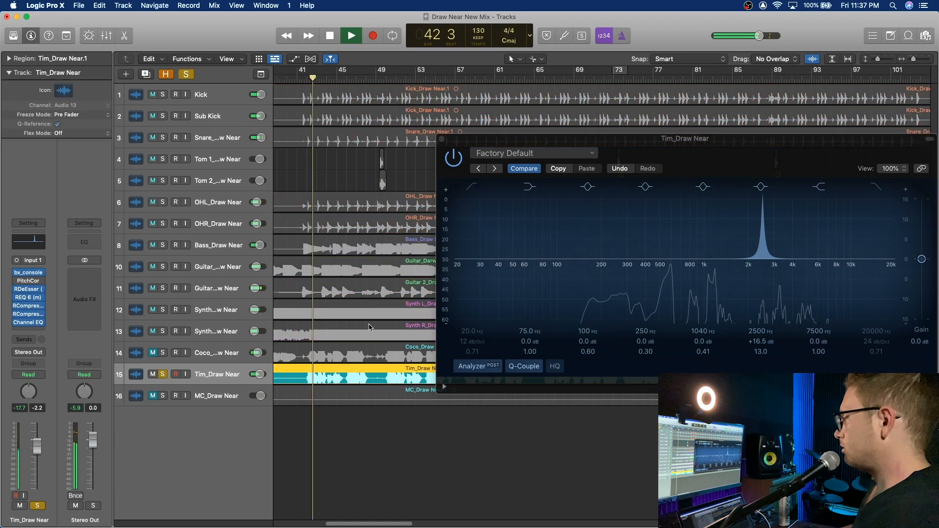
{"action": "mouse_move", "coordinate": [761, 332]}
{"action": "left_mouse_down"}
{"action": "mouse_move", "coordinate": [760, 312]}
{"action": "mouse_move", "coordinate": [760, 341]}
{"action": "left_mouse_up"}
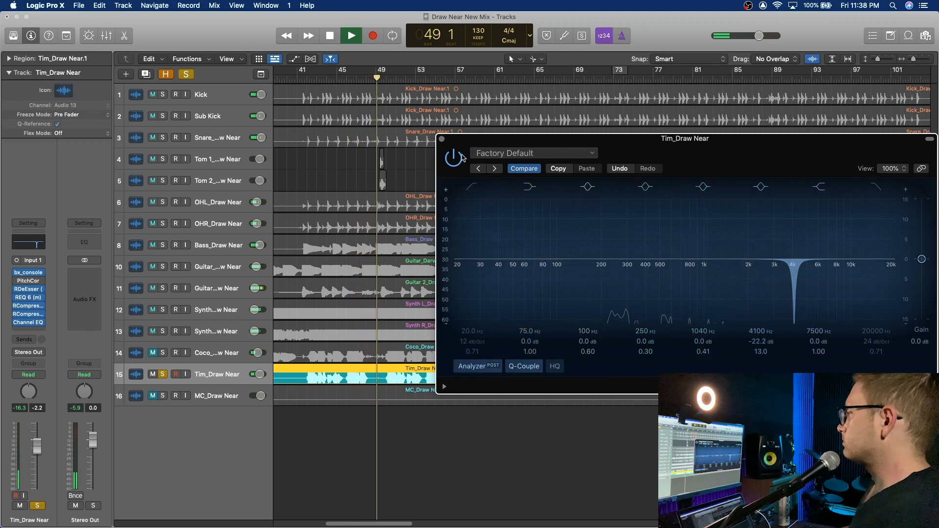
{"action": "left_click", "coordinate": [442, 140]}
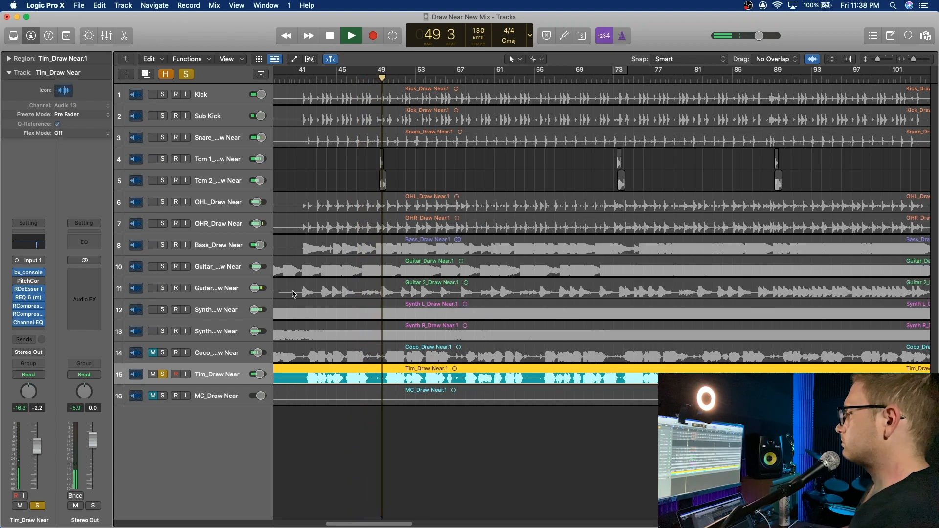
Step: Unsolo the lead vocal, check its second RCompressor in the full mix, set the vocal's volume to -1.6 dB, and stop playback
{"action": "left_click", "coordinate": [163, 375]}
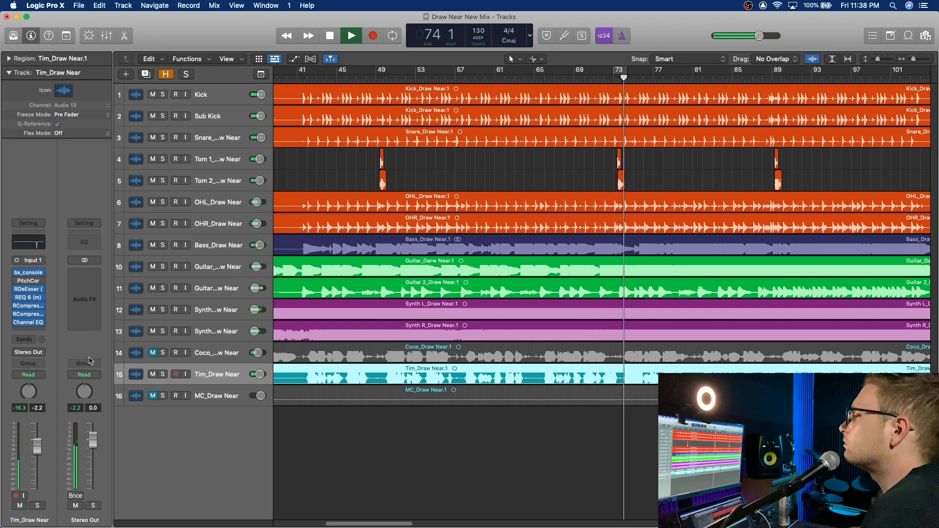
{"action": "left_click", "coordinate": [29, 315]}
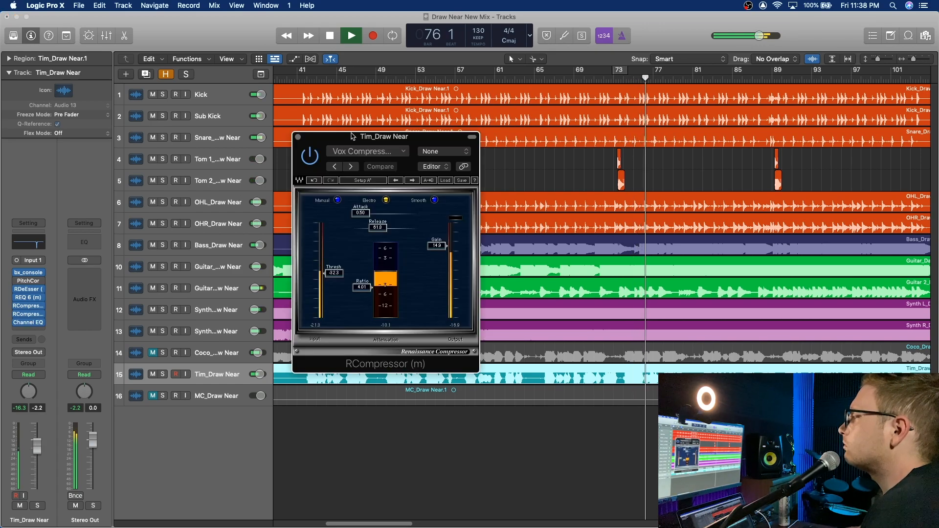
{"action": "left_click", "coordinate": [297, 137]}
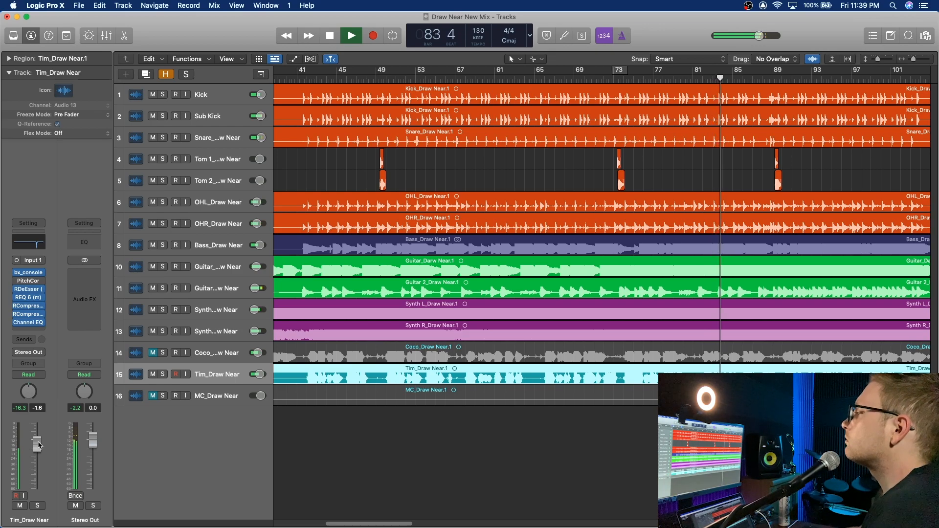
{"action": "key", "text": "space"}
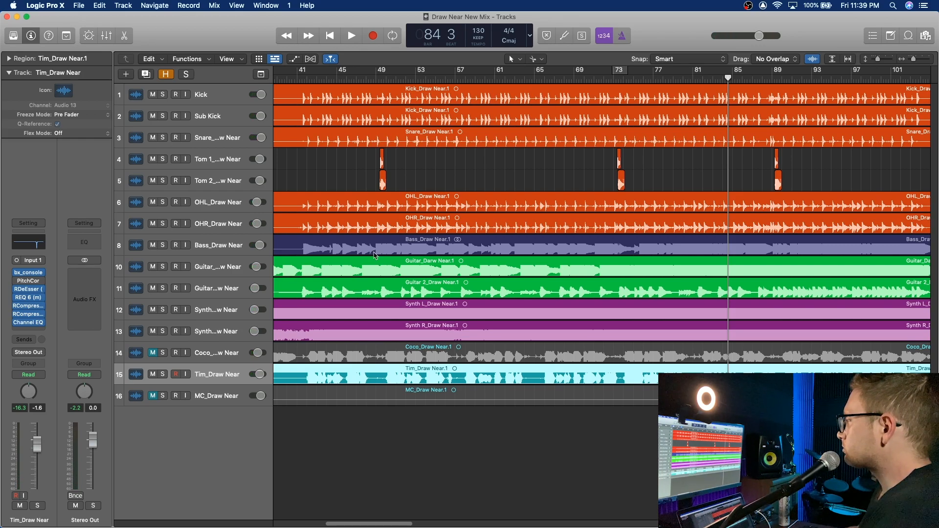
Step: Add a send from the lead vocal to Bus 3 (Room)
{"action": "scroll", "coordinate": [533, 182], "scroll_direction": "left", "scroll_amount": 10}
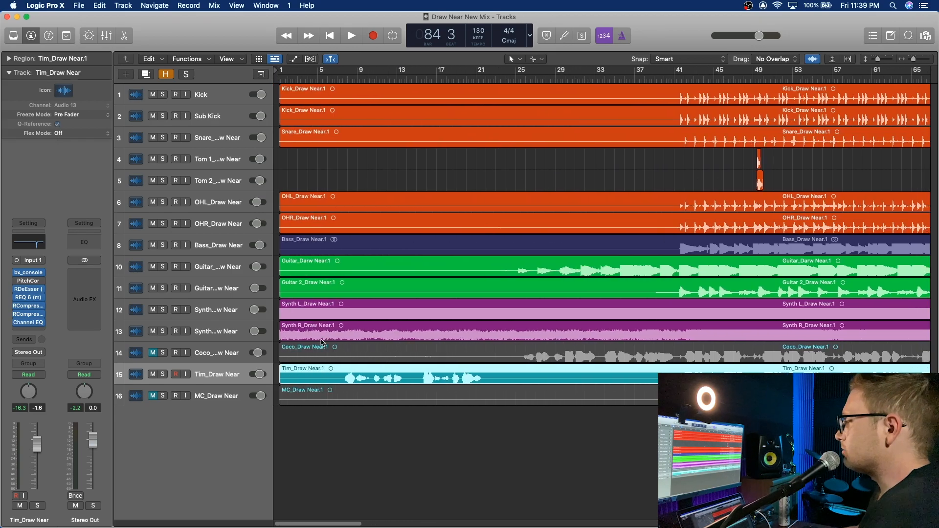
{"action": "left_click", "coordinate": [31, 341]}
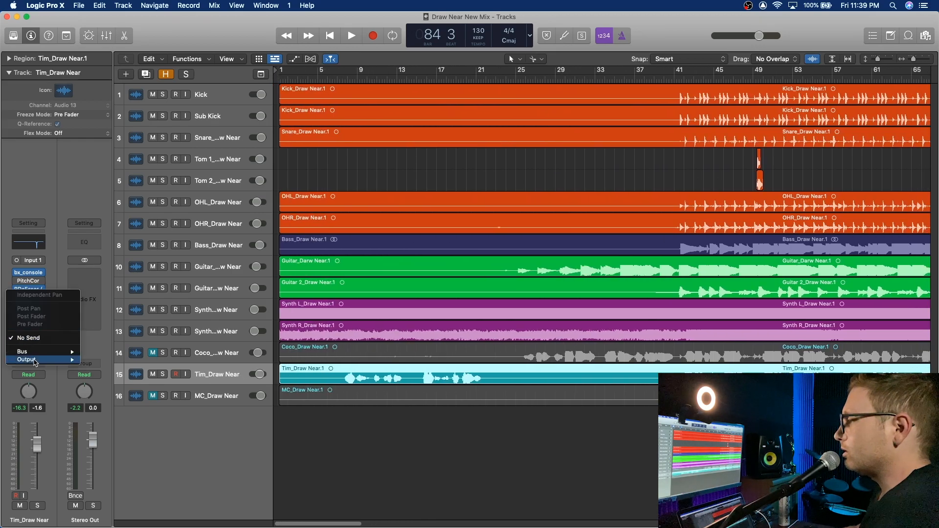
{"action": "mouse_move", "coordinate": [41, 356]}
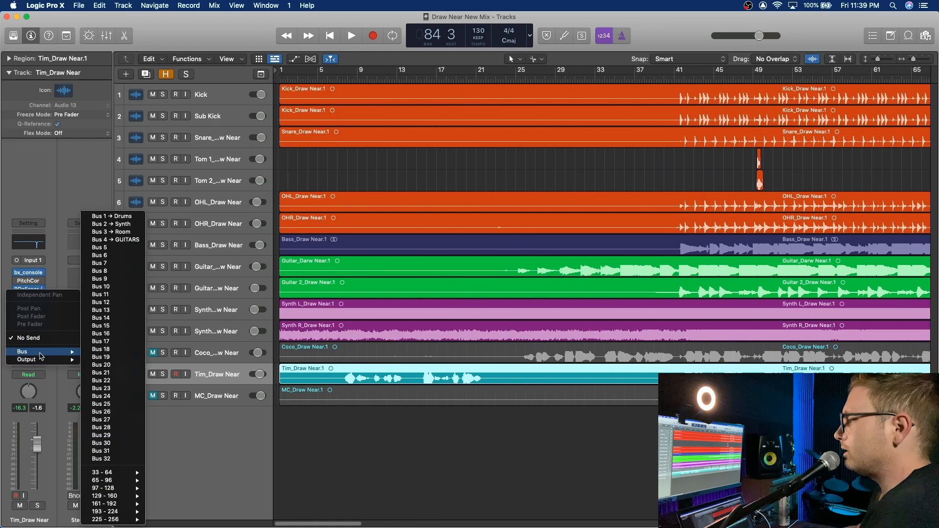
{"action": "left_click", "coordinate": [123, 232]}
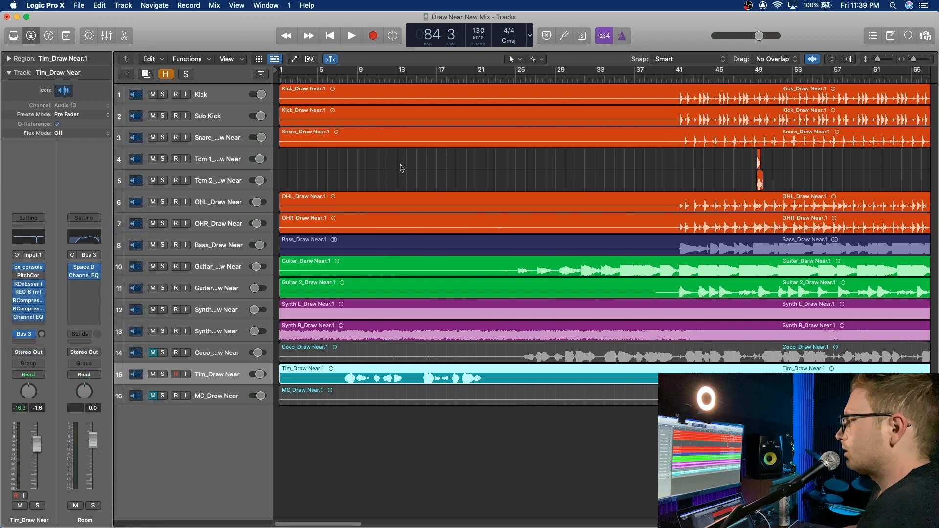
Step: Raise the lead vocal's Bus 3 send to about -23.3 while playing from bar 8, fine-tune it from bar 41, then stop playback
{"action": "left_click", "coordinate": [348, 77]}
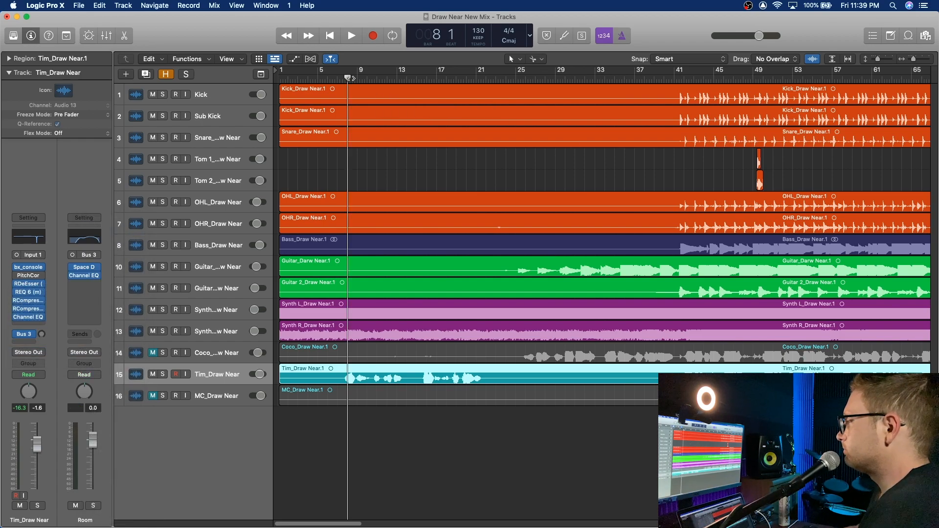
{"action": "key", "text": "space"}
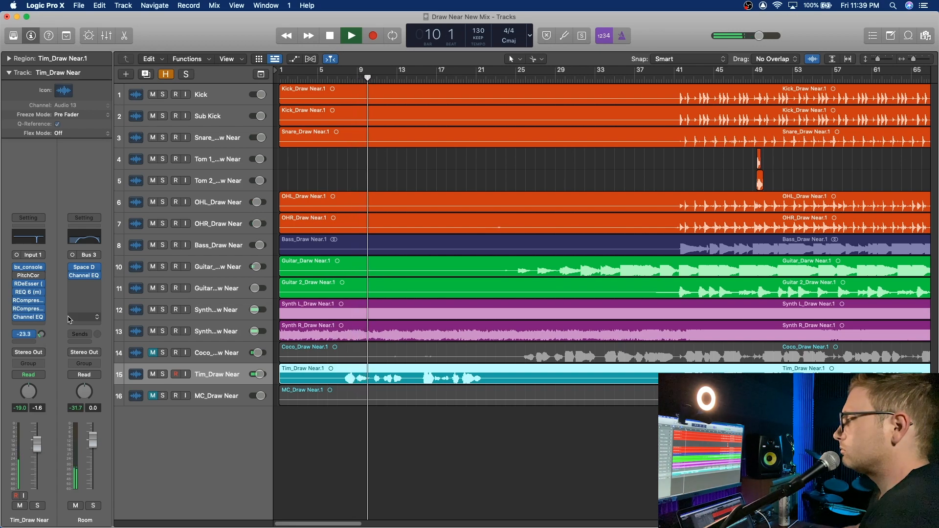
{"action": "left_click", "coordinate": [677, 81]}
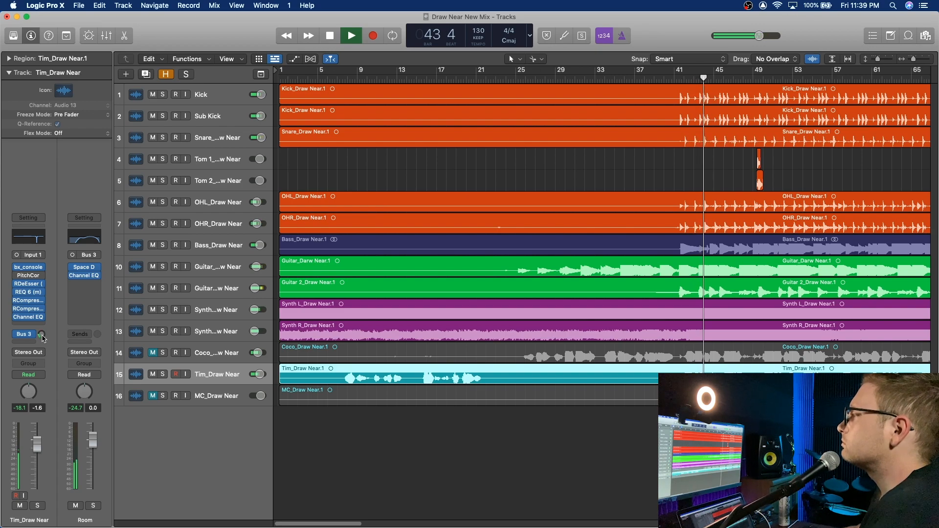
{"action": "left_click_drag", "start_coordinate": [42, 335], "coordinate": [42, 331]}
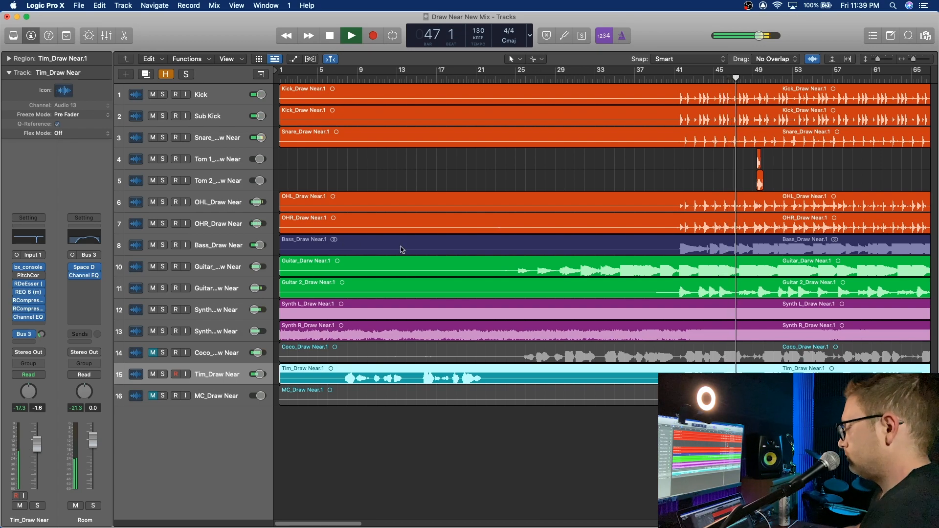
{"action": "key", "text": "space"}
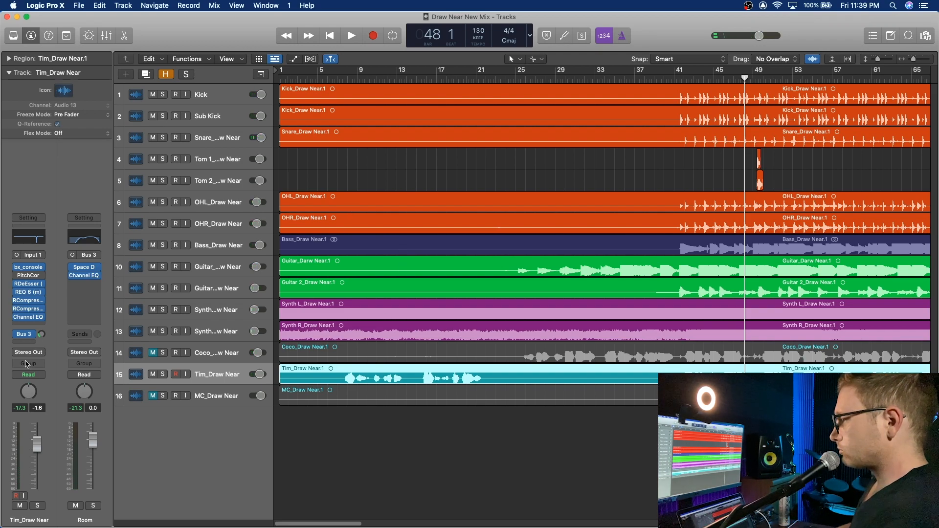
{"action": "left_click", "coordinate": [28, 324]}
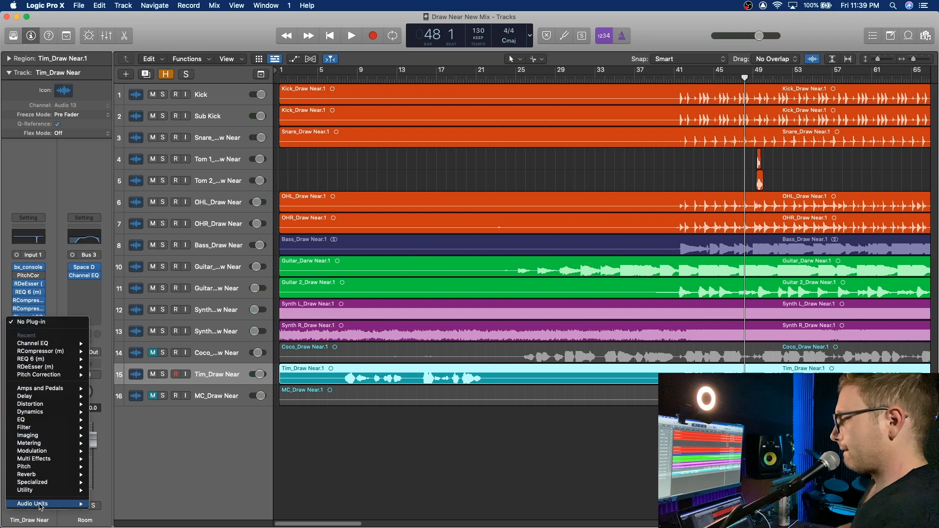
{"action": "mouse_move", "coordinate": [41, 505]}
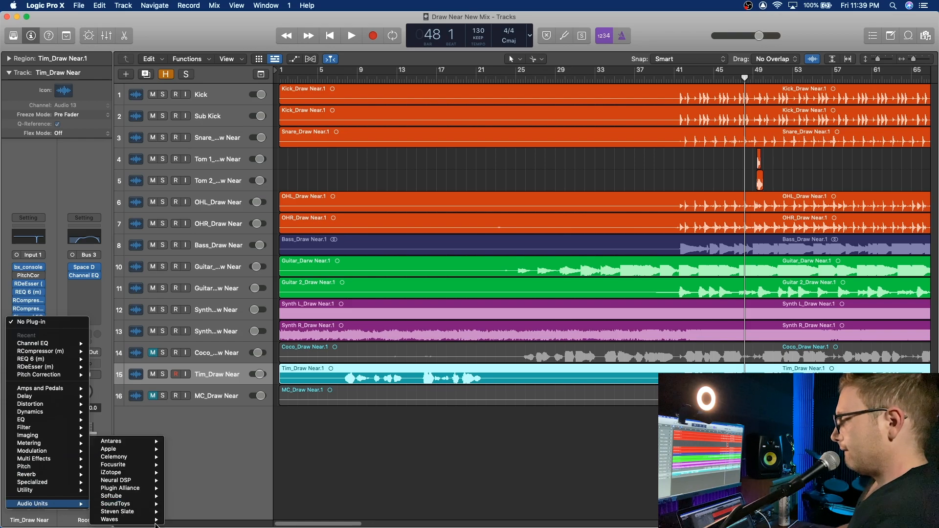
{"action": "left_click", "coordinate": [43, 201]}
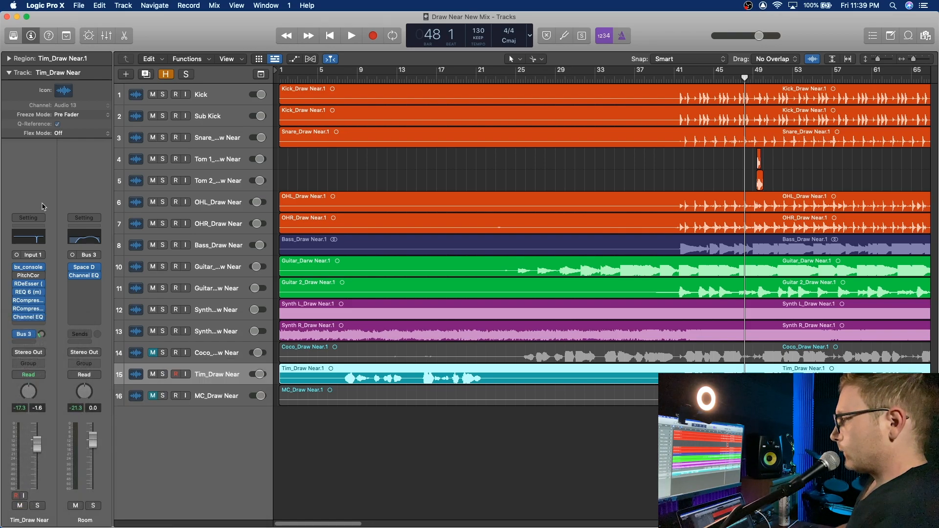
Step: Add a second send from the lead vocal to the unused Bus 5
{"action": "left_click", "coordinate": [27, 344]}
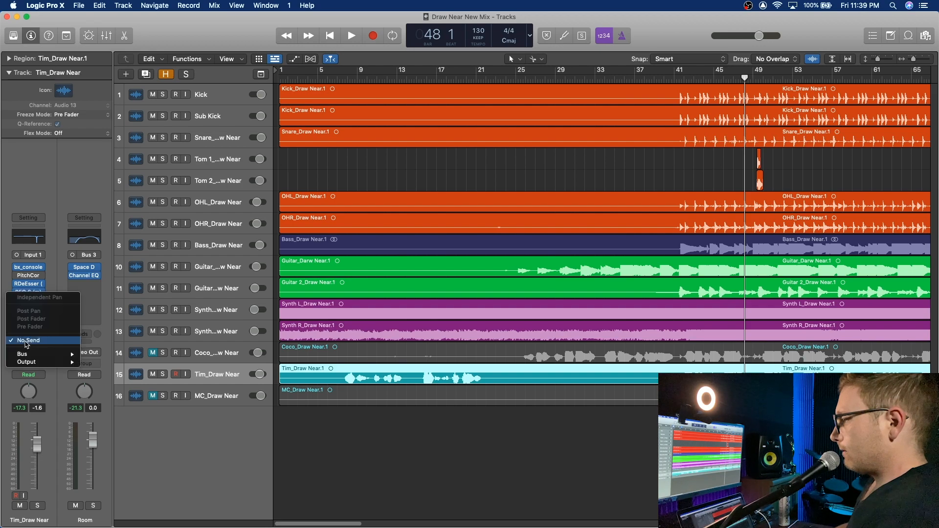
{"action": "mouse_move", "coordinate": [34, 356]}
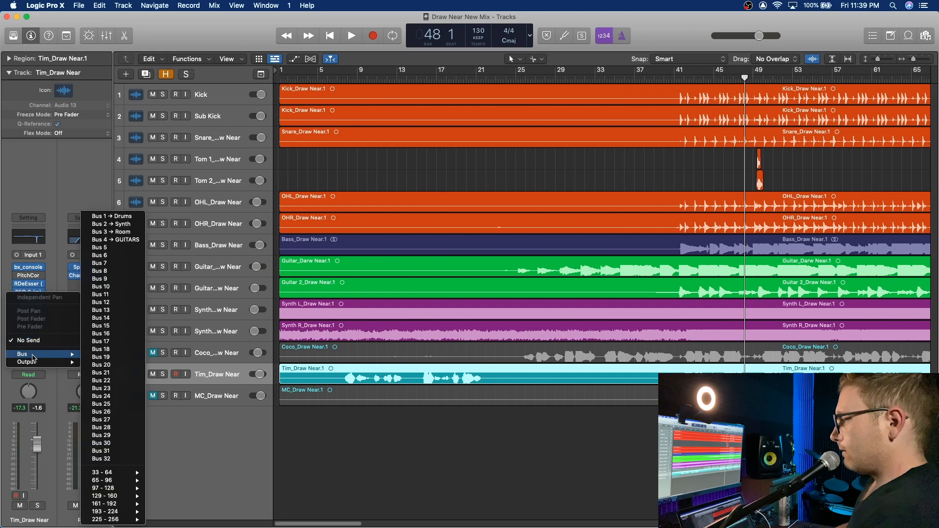
{"action": "left_click", "coordinate": [122, 248]}
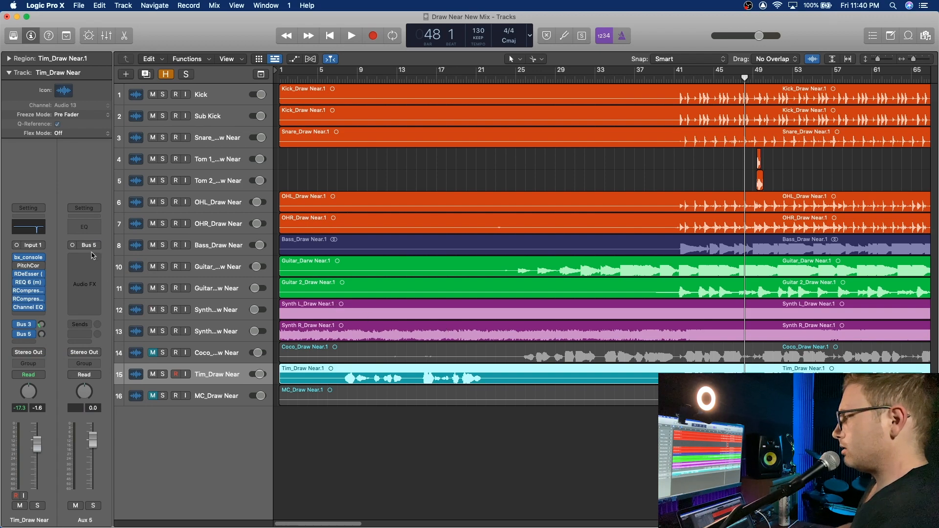
Step: Insert a Mono->Stereo RVerb on Aux 5 with low damping at 291 Hz, predelay 18.6, time 2.07, size 83.4 and low EQ gain -10.5
{"action": "left_click", "coordinate": [93, 255]}
{"action": "mouse_move", "coordinate": [114, 437]}
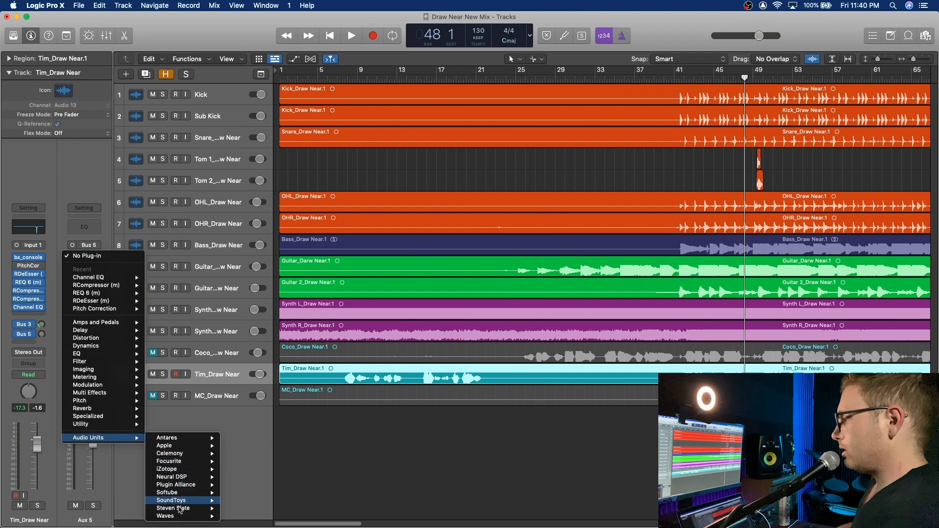
{"action": "mouse_move", "coordinate": [181, 518]}
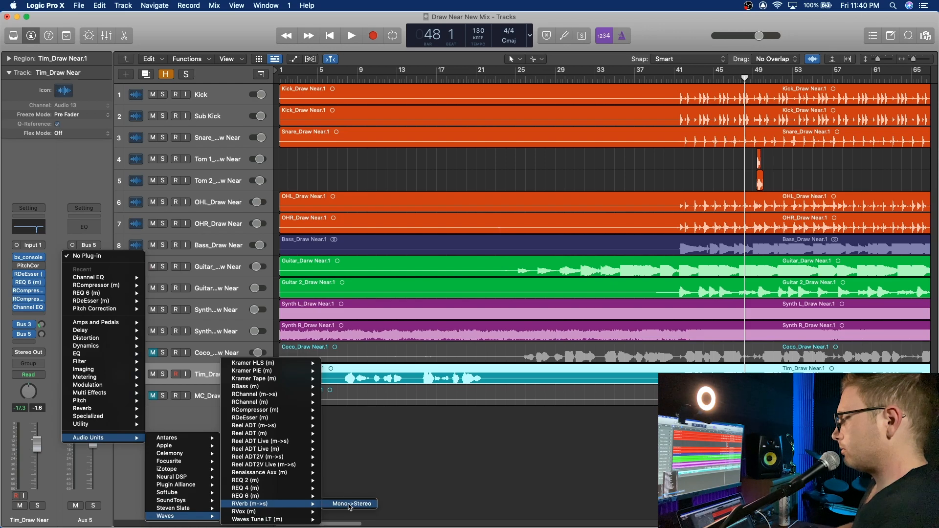
{"action": "left_click", "coordinate": [350, 504]}
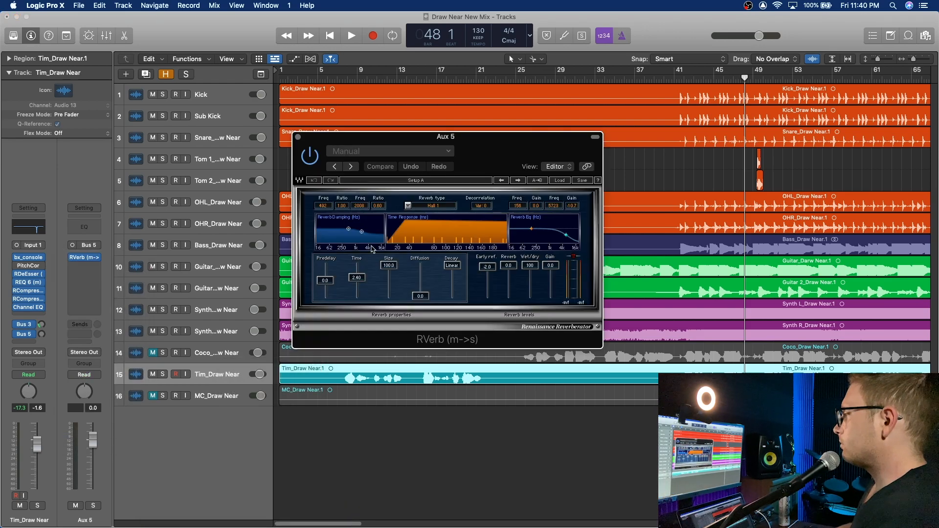
{"action": "mouse_move", "coordinate": [349, 231]}
{"action": "left_mouse_down"}
{"action": "mouse_move", "coordinate": [335, 231]}
{"action": "mouse_move", "coordinate": [343, 233]}
{"action": "left_mouse_up"}
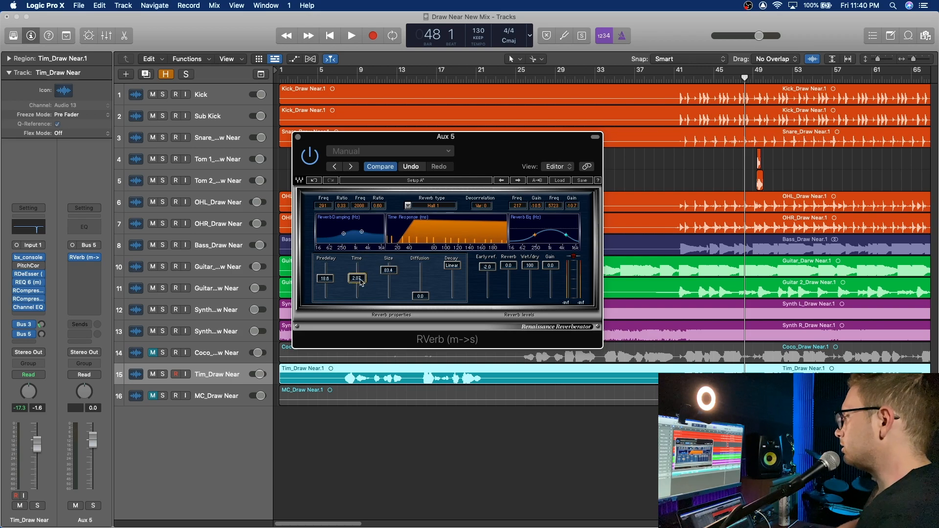
Step: Raise the lead vocal's Bus 5 send to about -12.3 during playback of the mix, then solo the vocal to hear the reverb
{"action": "key", "text": "space"}
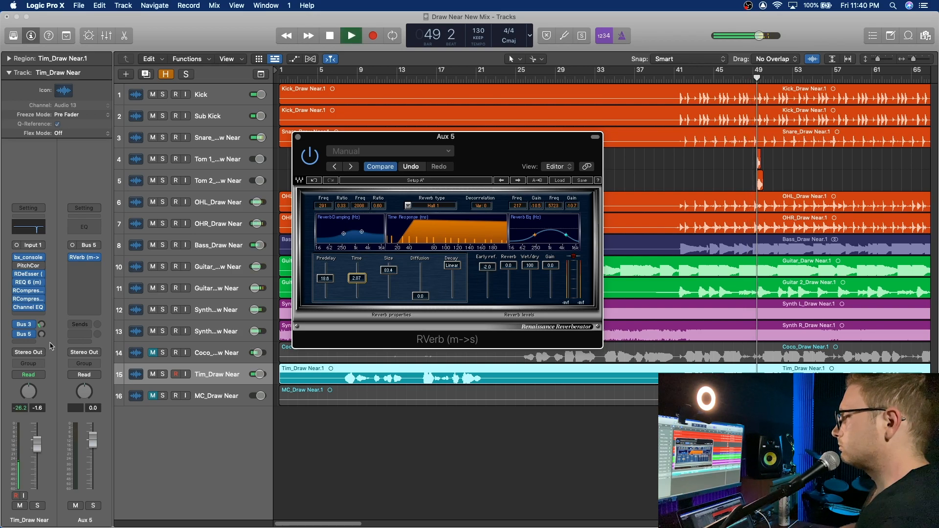
{"action": "left_click_drag", "start_coordinate": [42, 337], "coordinate": [99, 280]}
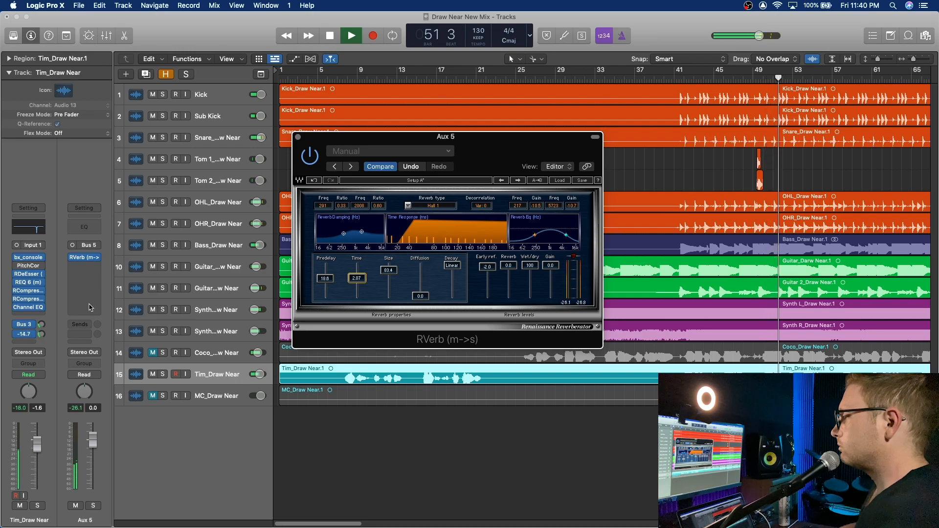
{"action": "left_click", "coordinate": [92, 307]}
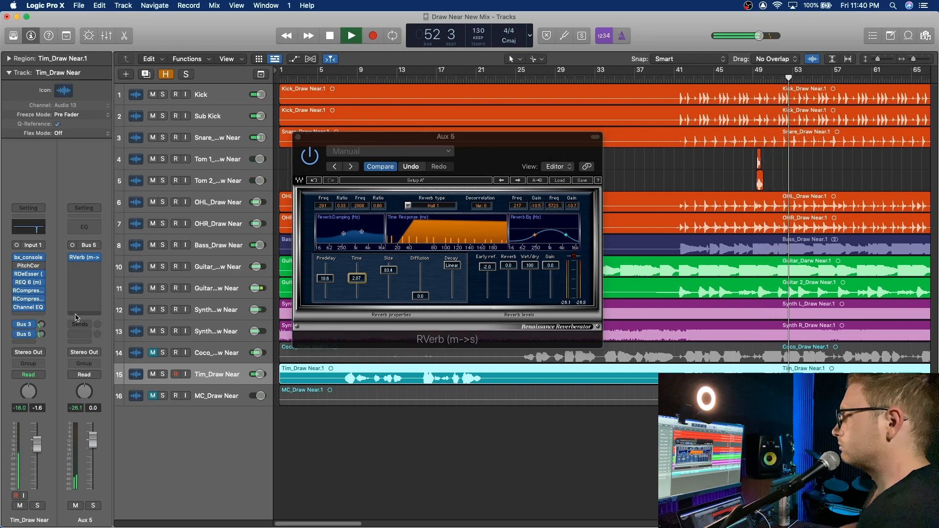
{"action": "left_click_drag", "start_coordinate": [42, 335], "coordinate": [42, 345]}
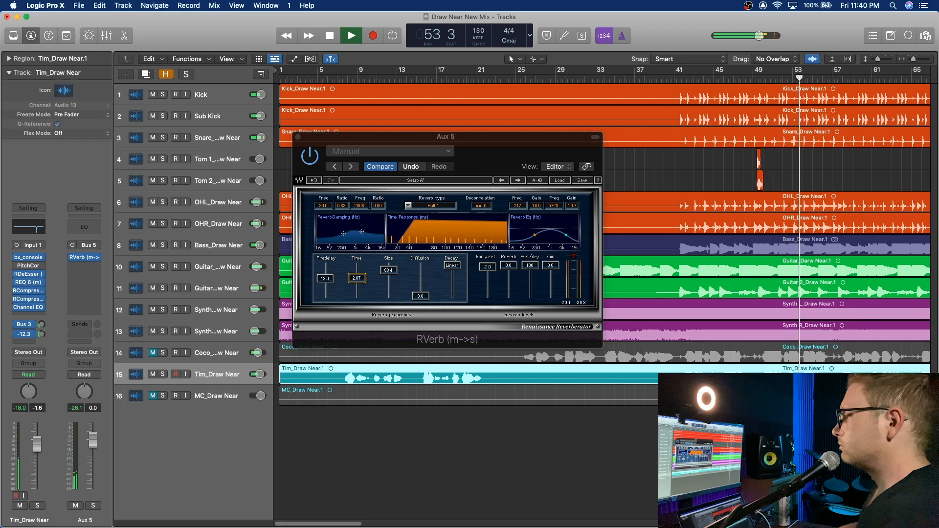
{"action": "left_click", "coordinate": [37, 506]}
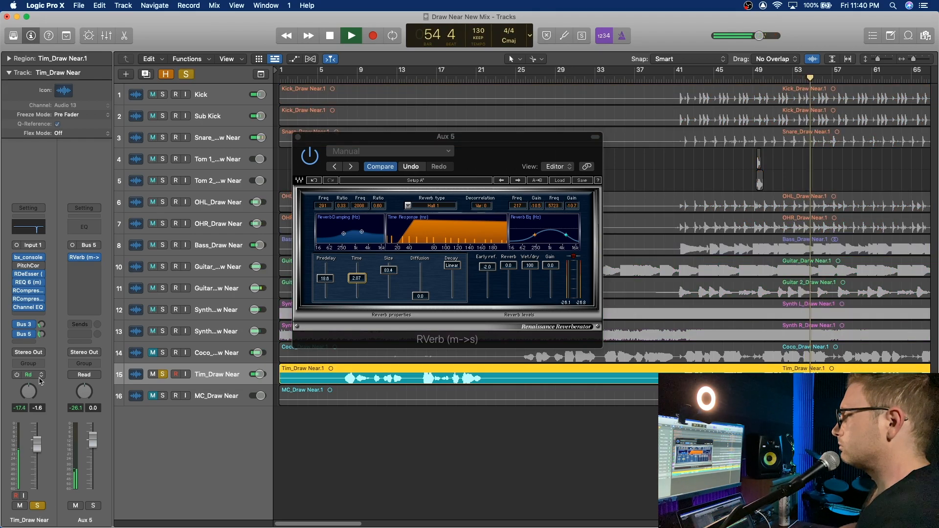
Step: Raise the lead vocal's Bus 5 reverb send to about -2.7 while the soloed vocal plays, then stop playback
{"action": "mouse_move", "coordinate": [18, 337]}
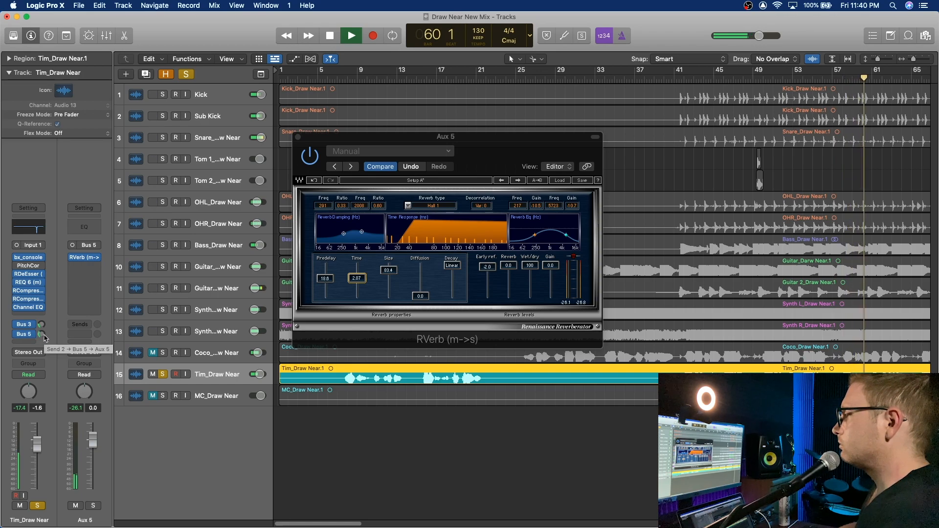
{"action": "left_click_drag", "start_coordinate": [43, 335], "coordinate": [70, 312]}
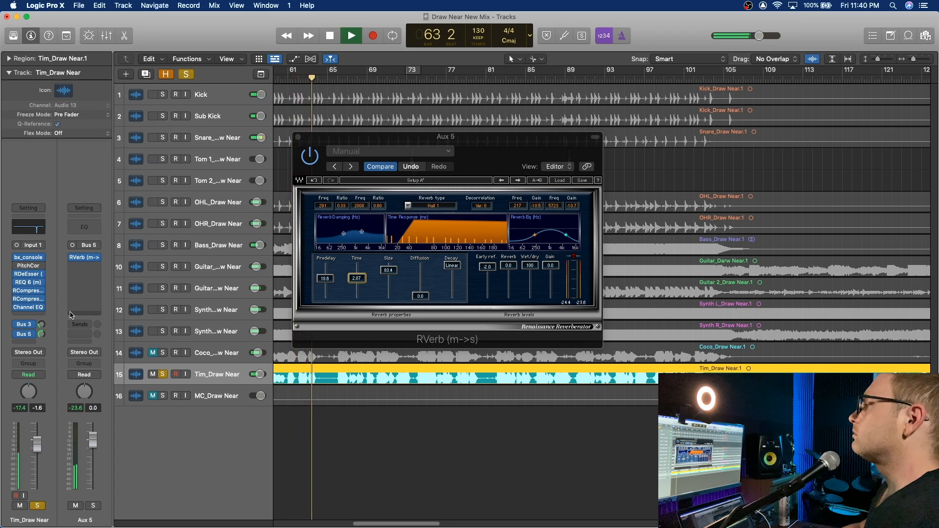
{"action": "mouse_move", "coordinate": [53, 325]}
{"action": "left_mouse_down"}
{"action": "mouse_move", "coordinate": [52, 336]}
{"action": "mouse_move", "coordinate": [43, 330]}
{"action": "left_mouse_up"}
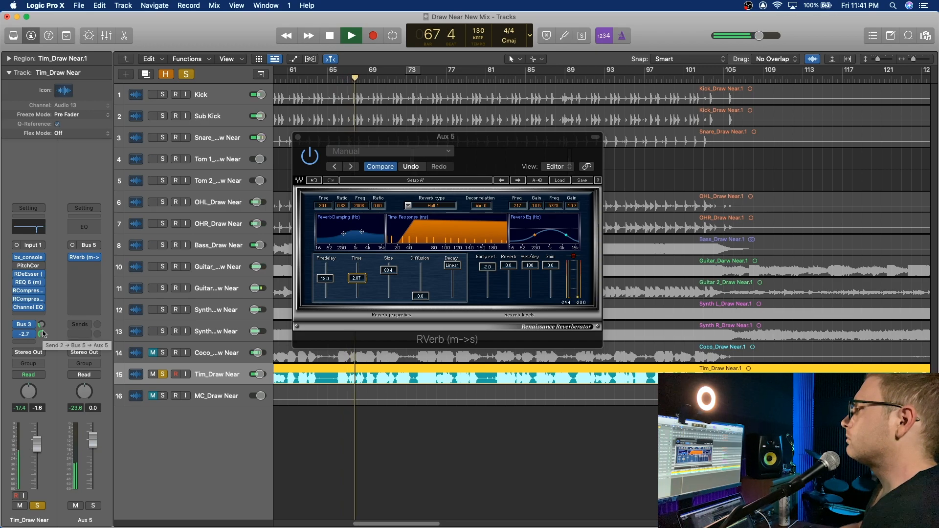
{"action": "key", "text": "space"}
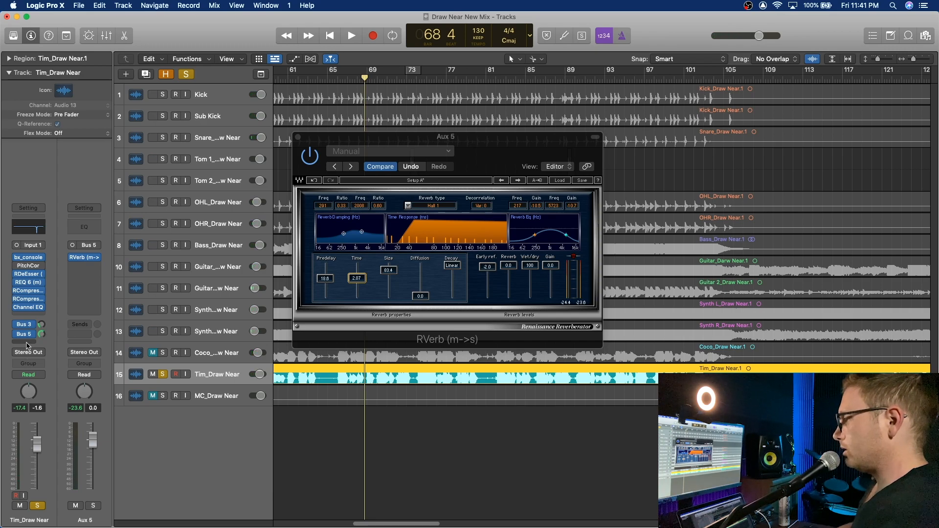
{"action": "left_click", "coordinate": [27, 344]}
{"action": "mouse_move", "coordinate": [32, 356]}
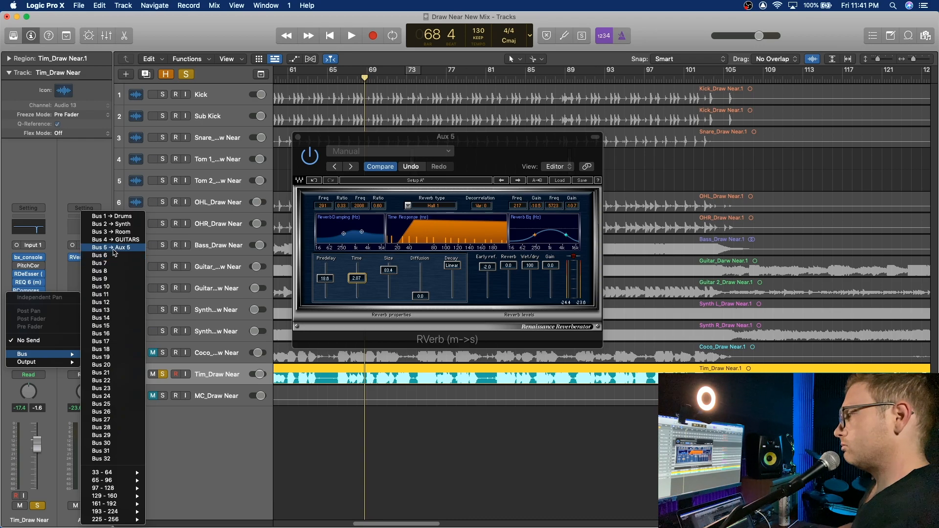
{"action": "left_click", "coordinate": [60, 188]}
{"action": "key", "text": "x"}
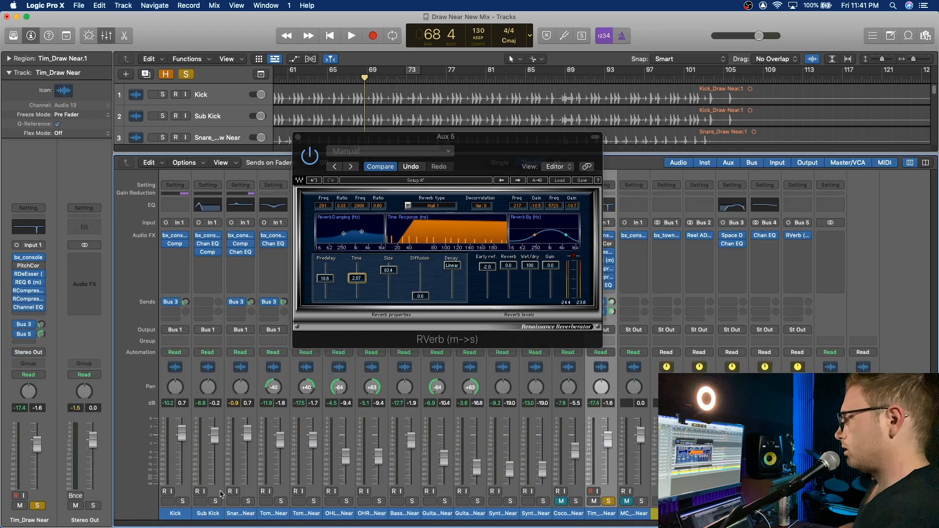
{"action": "key", "text": "x"}
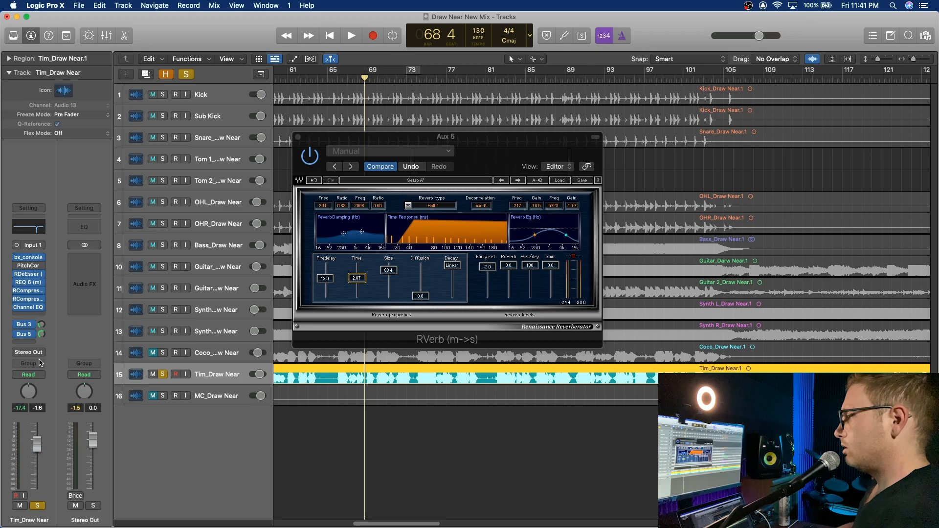
Step: Show the lead vocal's Bus 5 return channel and rename Aux 5 as Vox Verb
{"action": "left_click", "coordinate": [24, 336]}
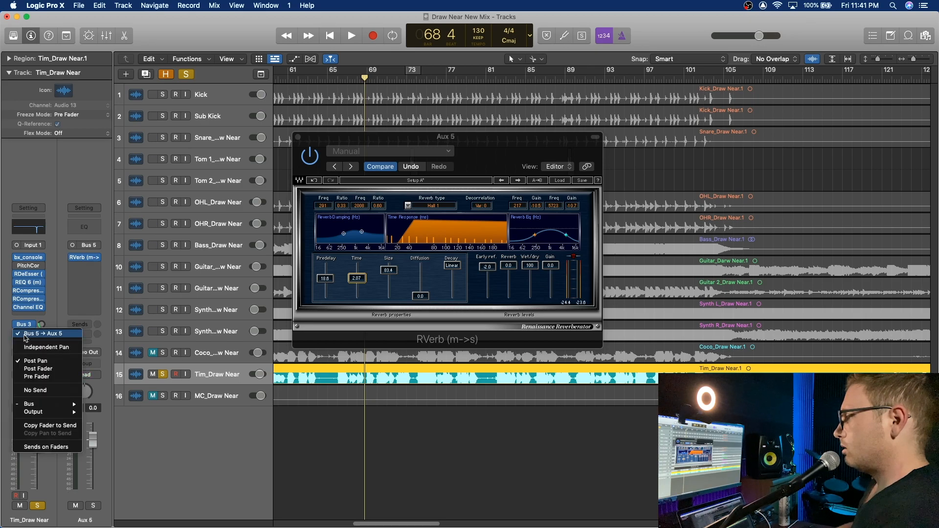
{"action": "left_click", "coordinate": [52, 311]}
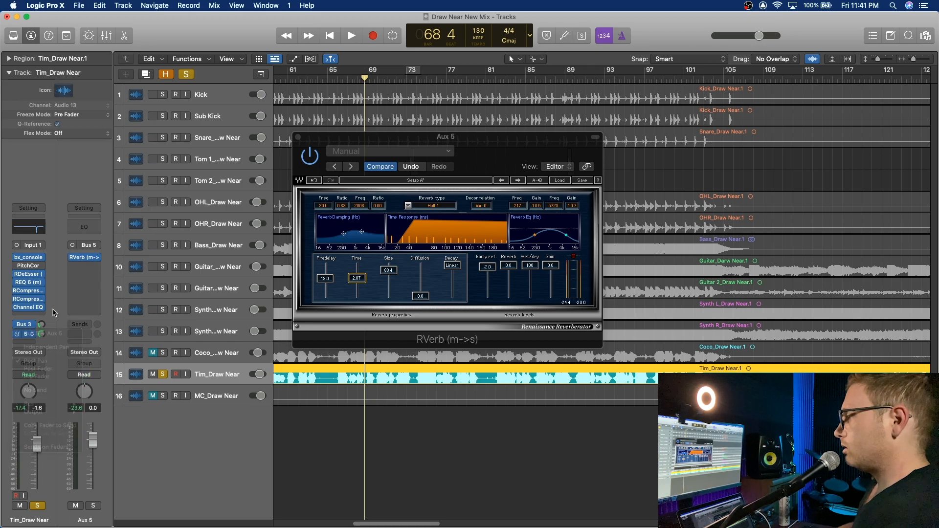
{"action": "double_click", "coordinate": [83, 520]}
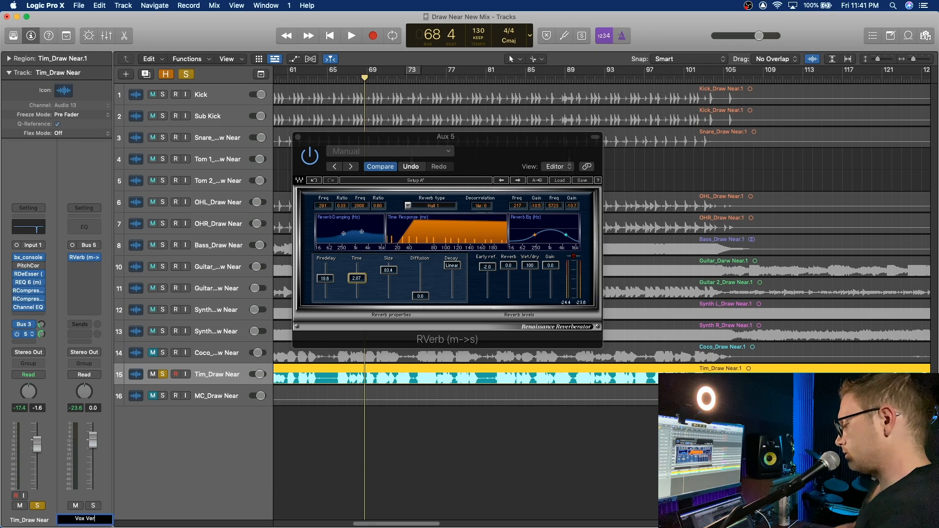
Step: Add a Bus 6 send to the lead vocal and insert a Mono->Stereo Stereo Delay on Aux 6
{"action": "left_click", "coordinate": [22, 343]}
{"action": "mouse_move", "coordinate": [40, 354]}
{"action": "left_click", "coordinate": [126, 256]}
{"action": "left_click", "coordinate": [95, 246]}
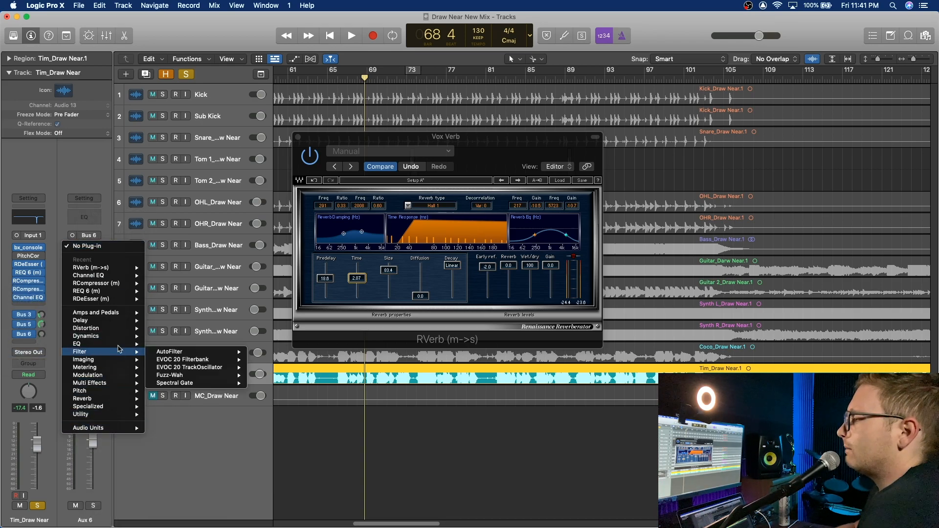
{"action": "mouse_move", "coordinate": [113, 320]}
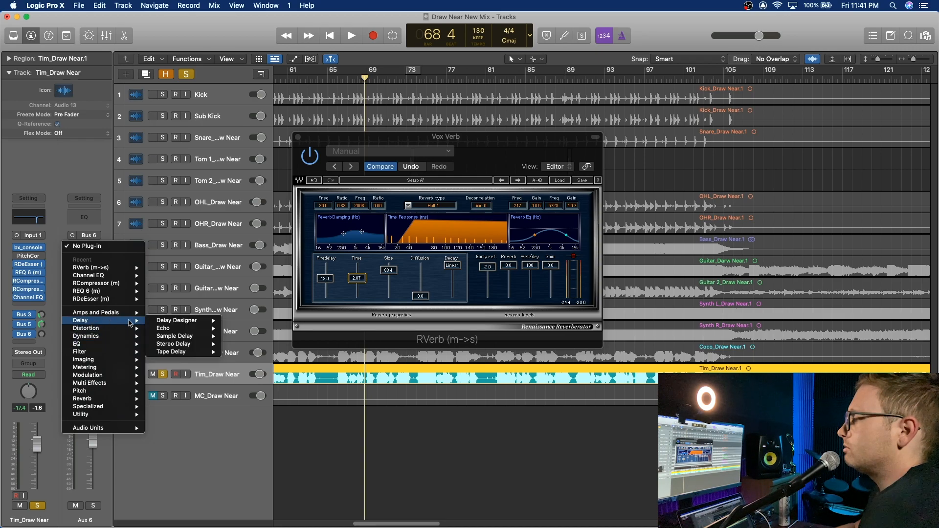
{"action": "mouse_move", "coordinate": [189, 353]}
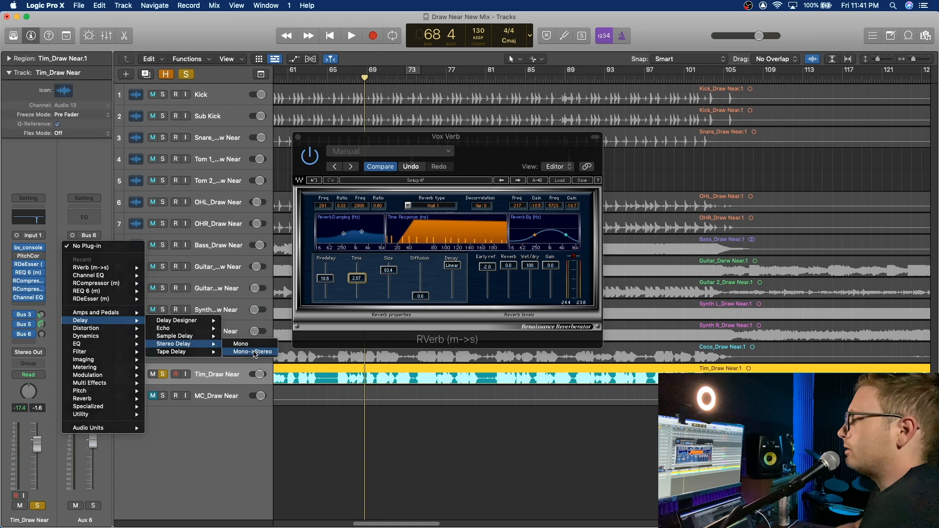
{"action": "left_click", "coordinate": [254, 352]}
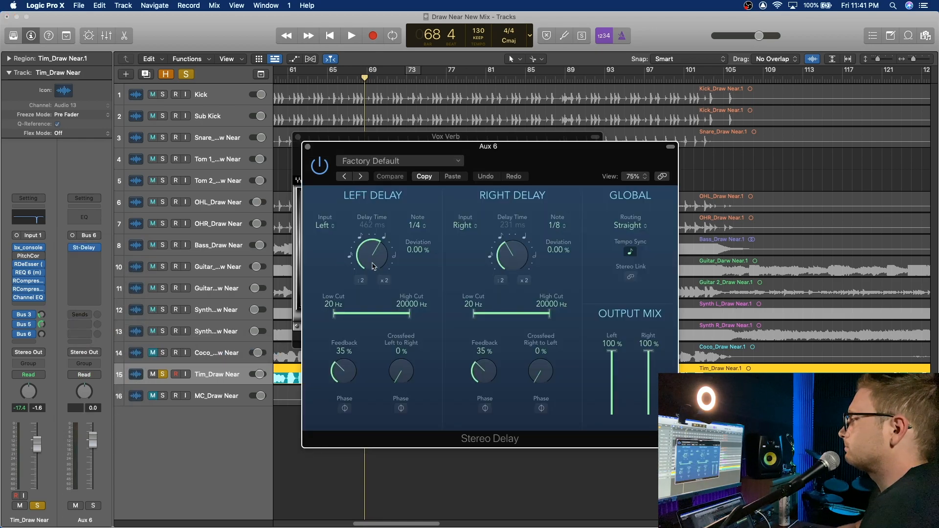
Step: During playback, raise the lead vocal's Bus 6 send and set the Stereo Delay's right note value to 1/8 dotted
{"action": "key", "text": "space"}
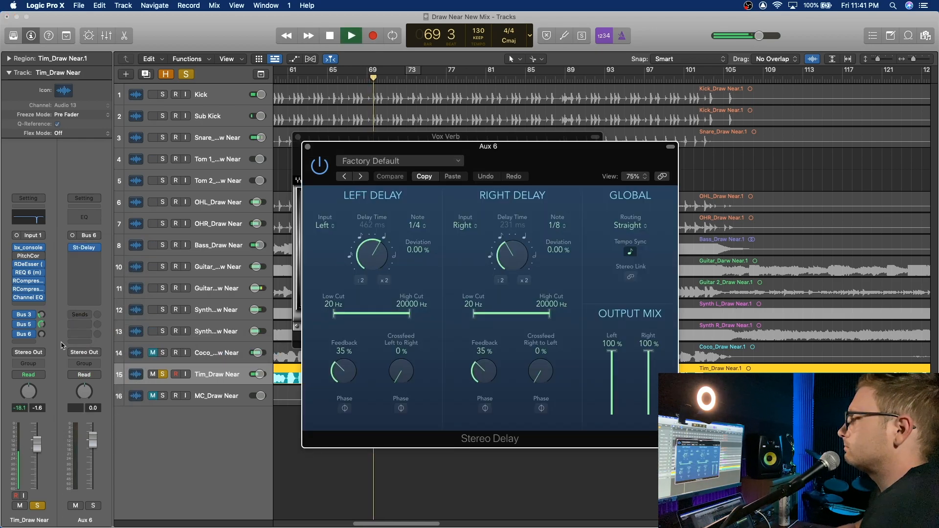
{"action": "left_click_drag", "start_coordinate": [42, 334], "coordinate": [98, 301]}
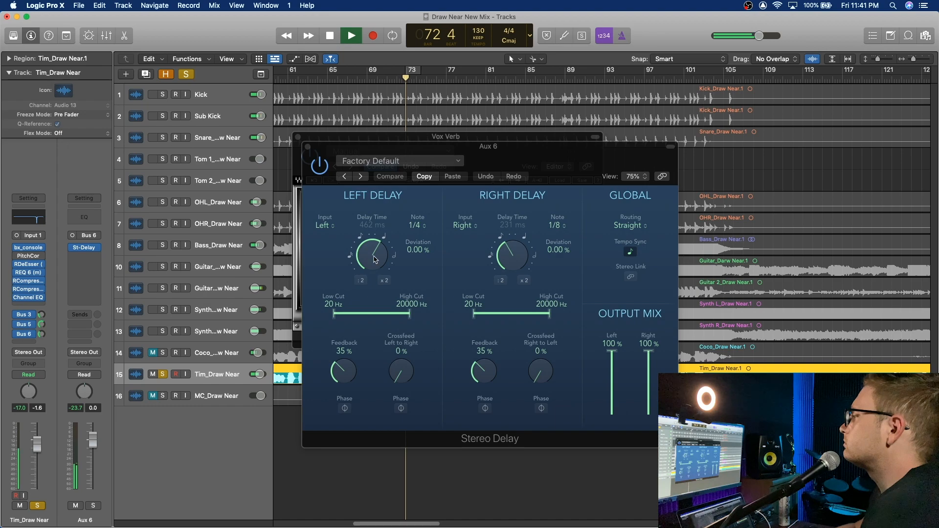
{"action": "left_click", "coordinate": [557, 225]}
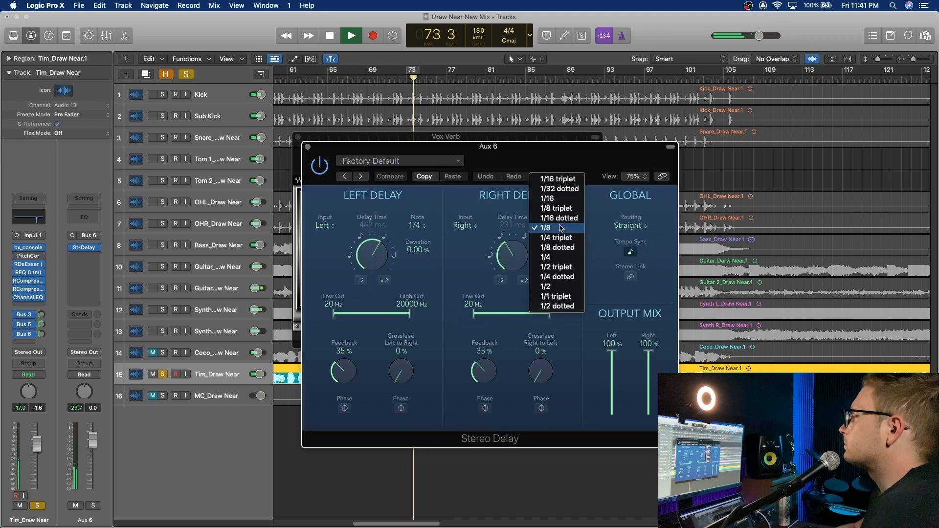
{"action": "left_click", "coordinate": [566, 247]}
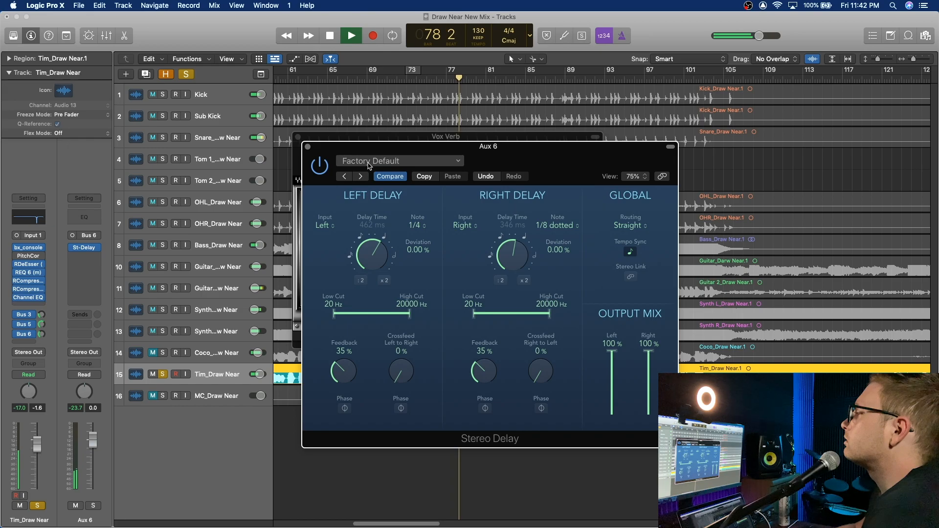
{"action": "left_click", "coordinate": [308, 147]}
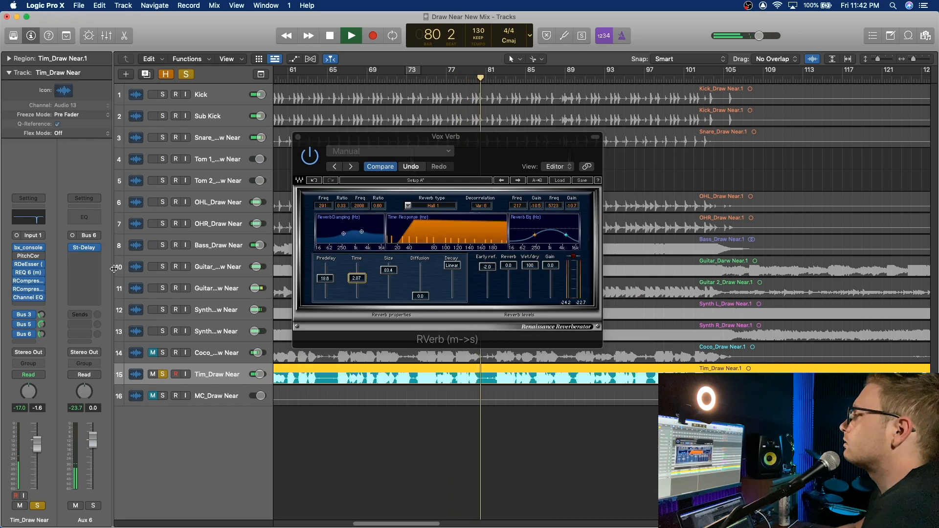
{"action": "key", "text": "space"}
Step: Add a Channel EQ on Aux 6 with a -10.3 dB high shelf at 2900 Hz and a 12 dB/Oct low cut at 180 Hz
{"action": "left_click", "coordinate": [83, 223]}
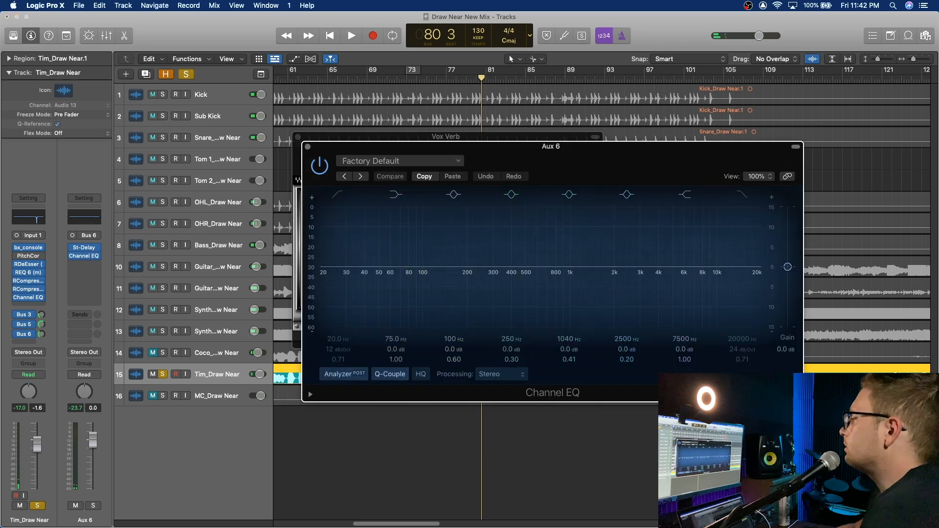
{"action": "mouse_move", "coordinate": [689, 352]}
{"action": "left_mouse_down"}
{"action": "mouse_move", "coordinate": [689, 372]}
{"action": "mouse_move", "coordinate": [685, 338]}
{"action": "left_mouse_up"}
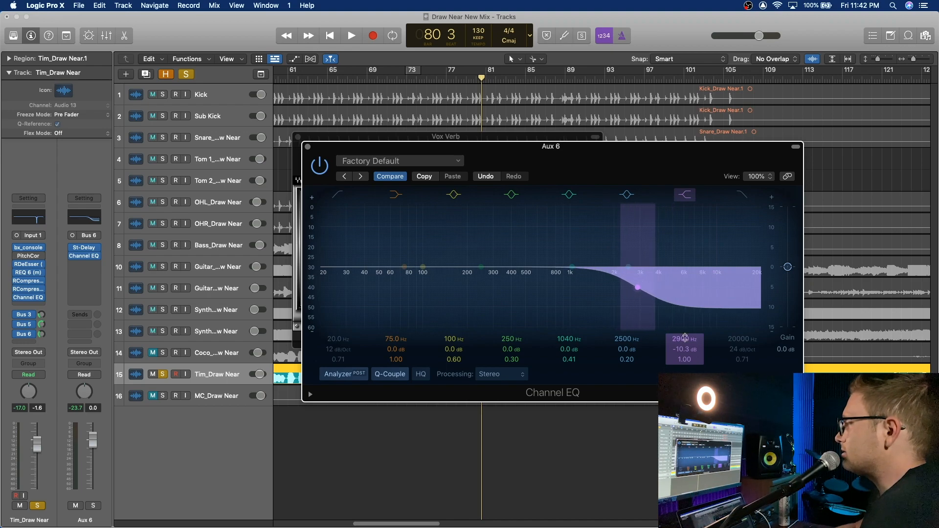
{"action": "left_click", "coordinate": [337, 195]}
{"action": "left_click_drag", "start_coordinate": [338, 339], "coordinate": [338, 318]}
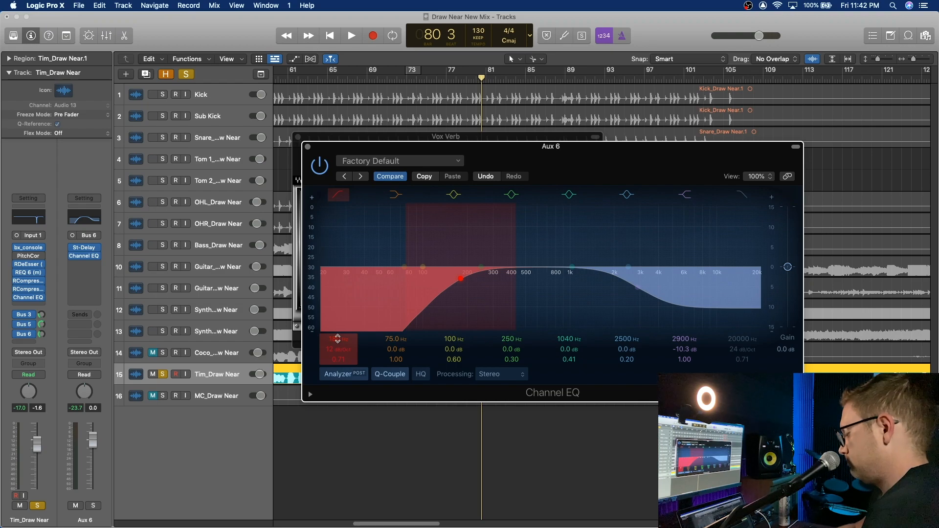
Step: Fine-tune the lead vocal's Bus 6 delay send while the soloed vocal plays, then stop playback
{"action": "key", "text": "space"}
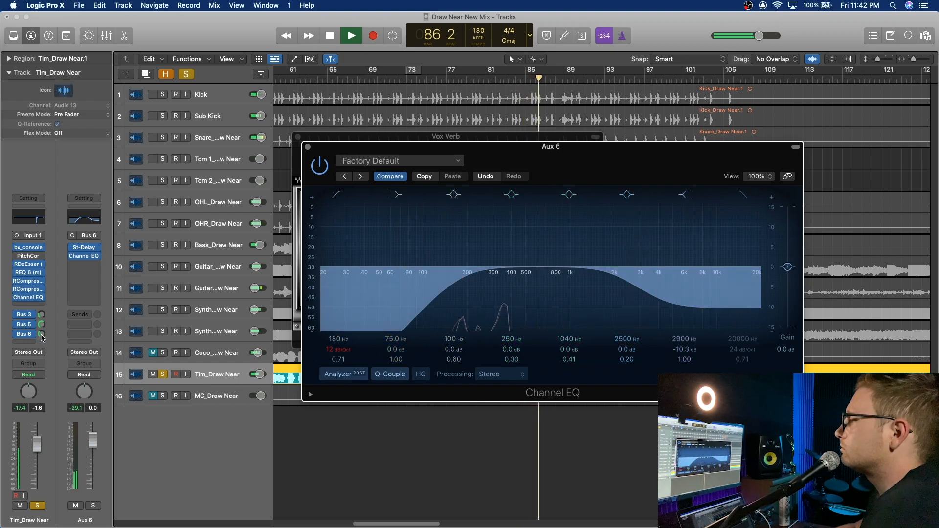
{"action": "left_click_drag", "start_coordinate": [42, 334], "coordinate": [48, 330]}
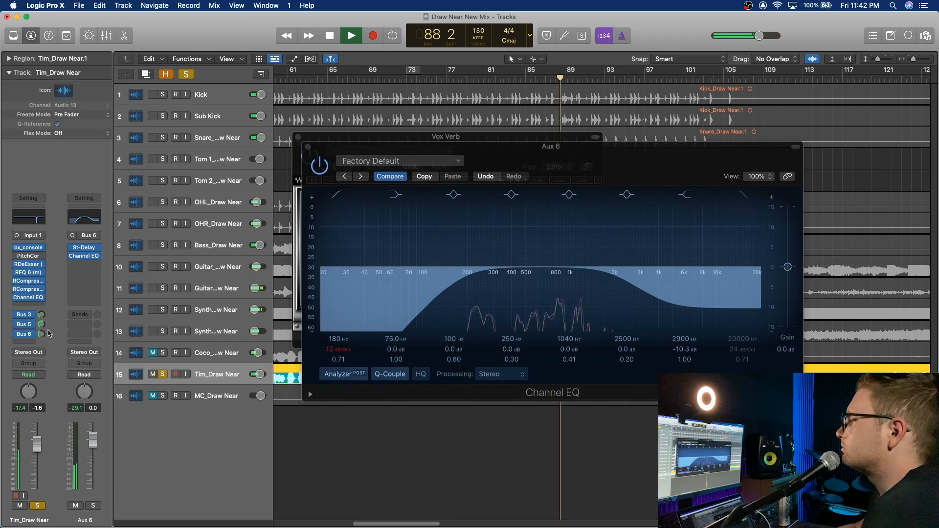
{"action": "key", "text": "space"}
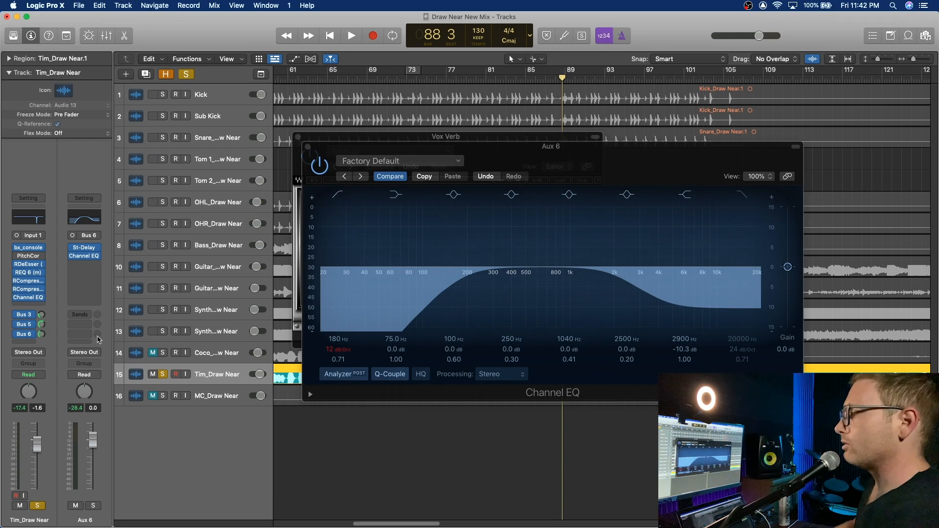
Step: Add a send from Aux 6 to Bus 3 (Room) at about -18.9
{"action": "left_click", "coordinate": [83, 317]}
{"action": "mouse_move", "coordinate": [98, 327]}
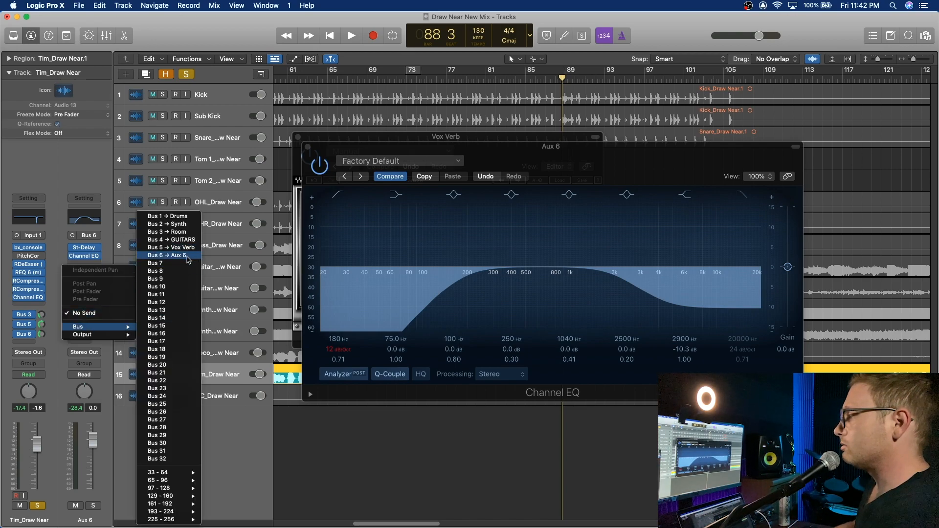
{"action": "left_click", "coordinate": [58, 257]}
{"action": "left_click", "coordinate": [85, 315]}
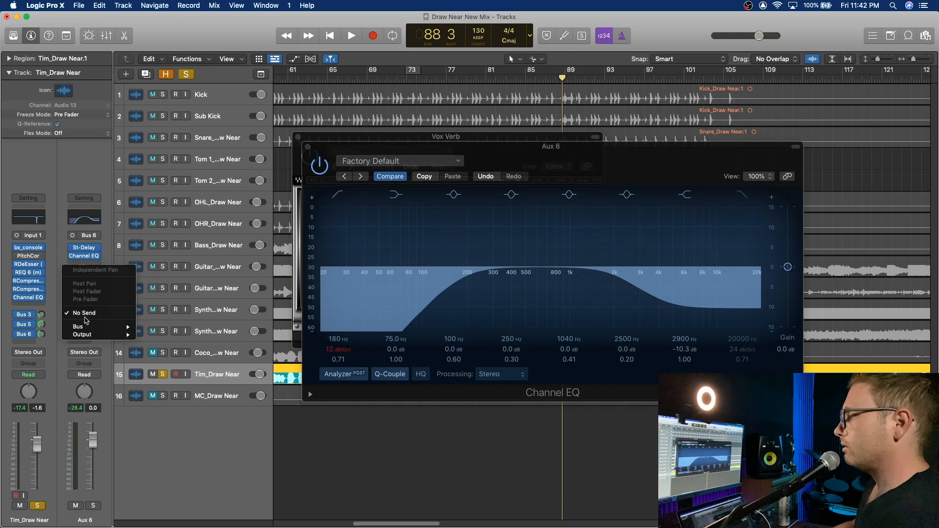
{"action": "mouse_move", "coordinate": [91, 329]}
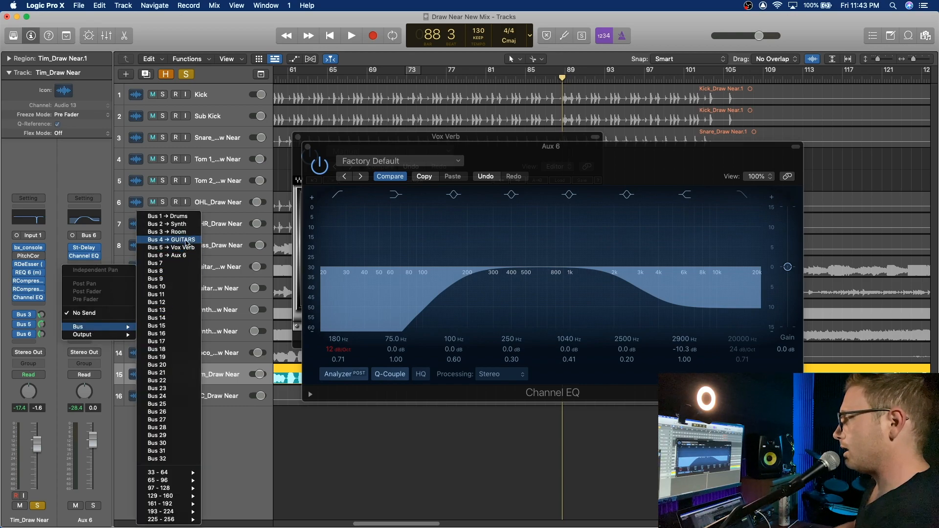
{"action": "left_click", "coordinate": [186, 231]}
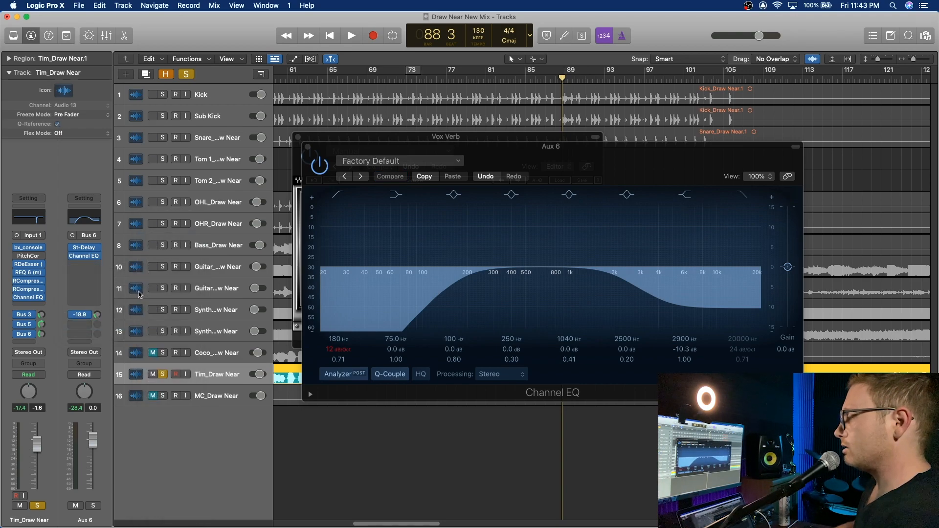
Step: Set Aux 6's Bus 3 send to about -24.2 during playback, then unsolo the lead vocal and close the plug-in windows
{"action": "key", "text": "space"}
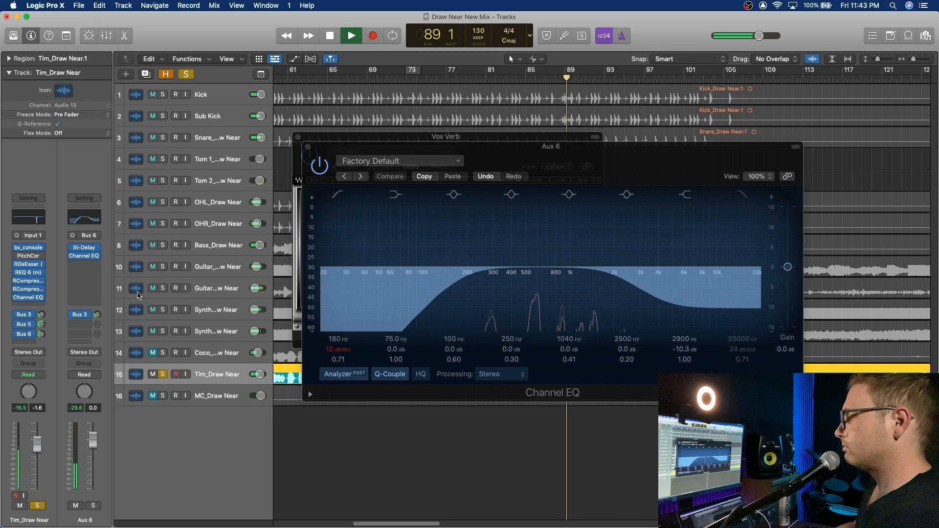
{"action": "left_click_drag", "start_coordinate": [97, 317], "coordinate": [98, 325]}
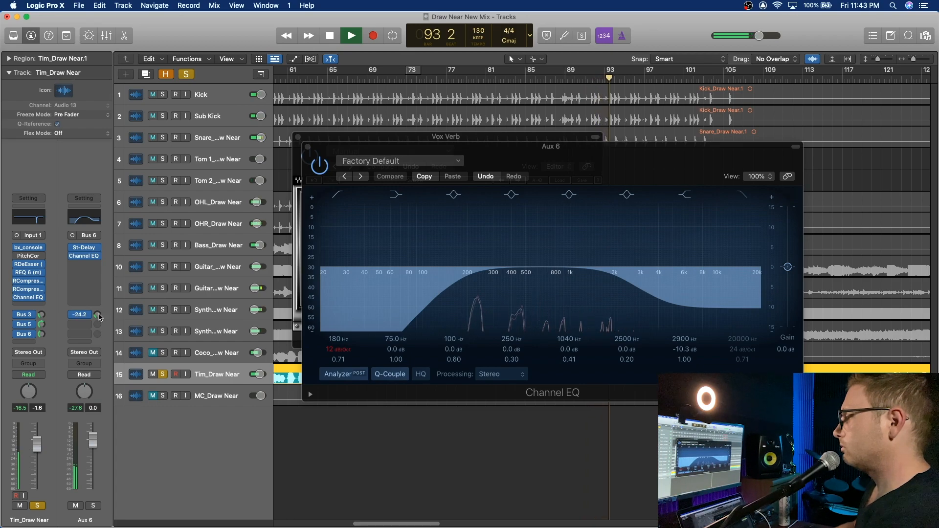
{"action": "left_click", "coordinate": [41, 504]}
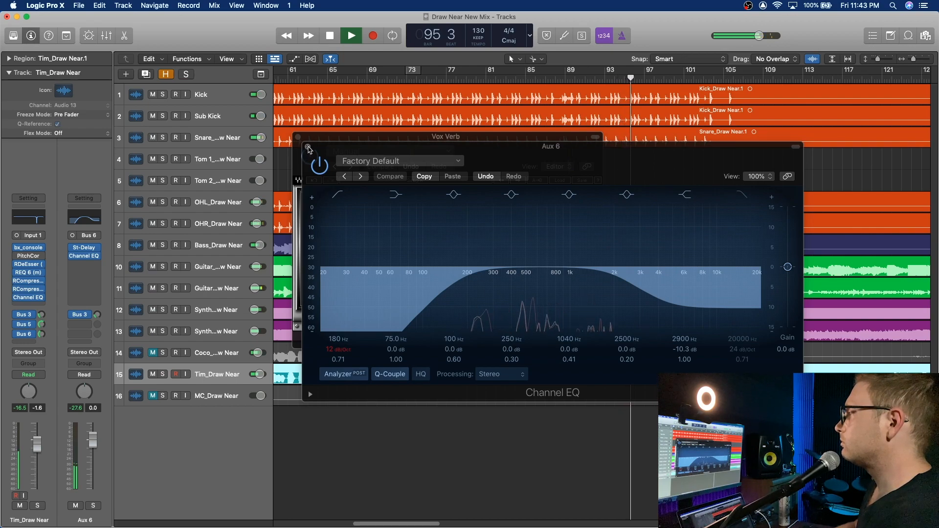
{"action": "left_click", "coordinate": [307, 148]}
{"action": "left_click", "coordinate": [298, 138]}
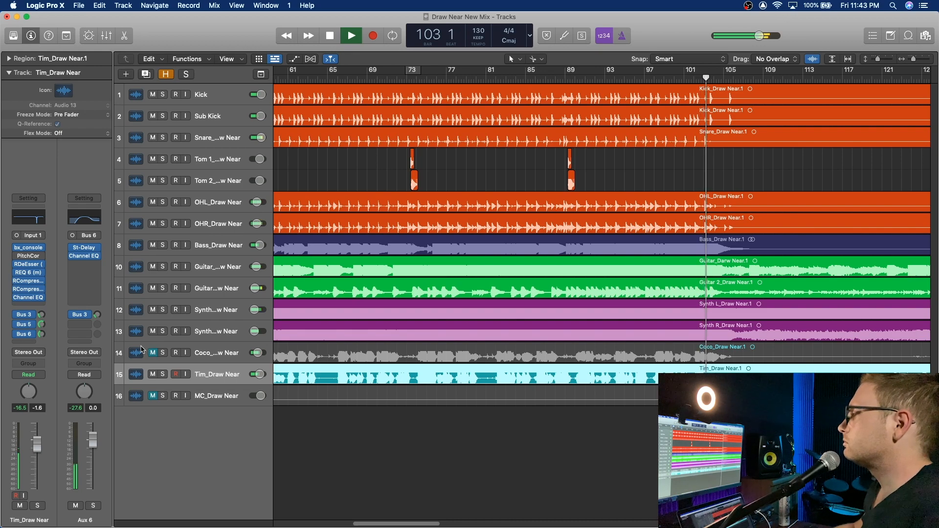
Step: Rebalance the lead vocal's Bus 5 reverb send to about -8.7 while the full mix plays
{"action": "left_click_drag", "start_coordinate": [42, 328], "coordinate": [45, 316]}
{"action": "left_click", "coordinate": [43, 314]}
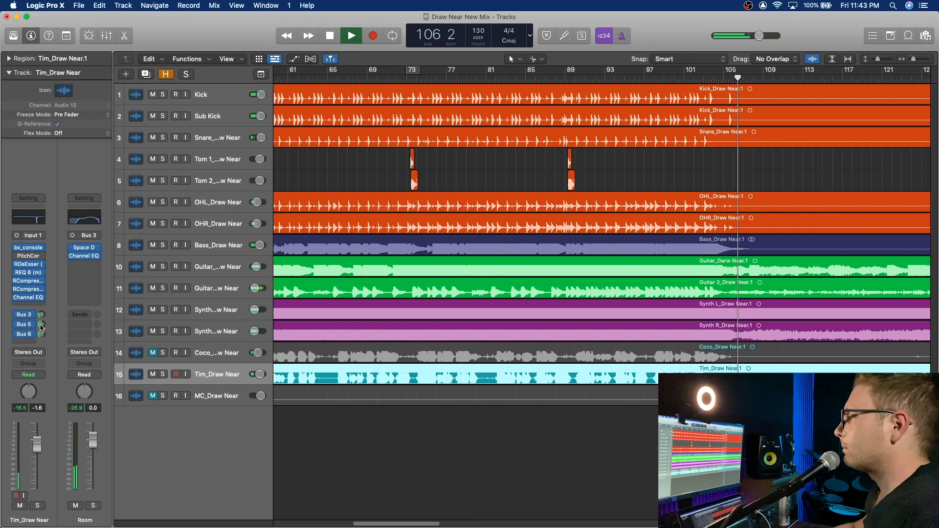
{"action": "left_click_drag", "start_coordinate": [43, 328], "coordinate": [43, 331]}
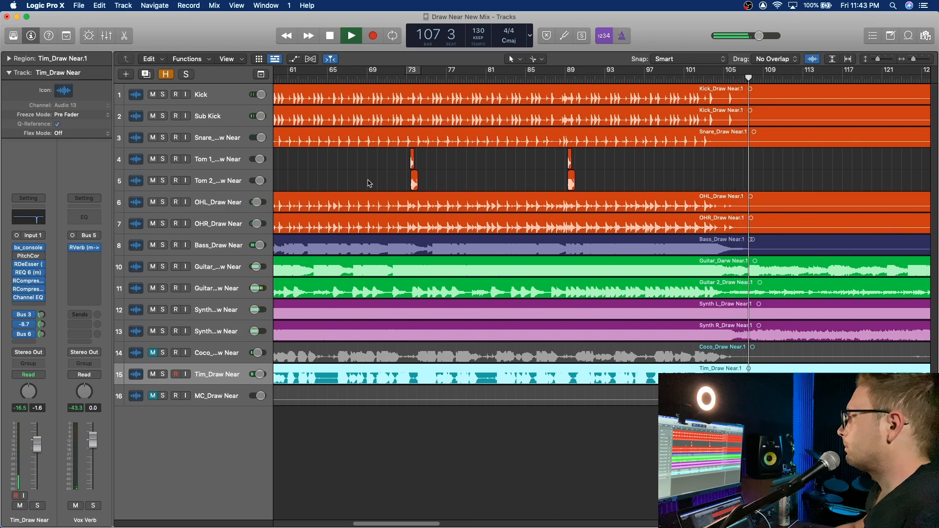
Step: Touch up the lead vocal's Bus 3 room send and set its fader to -1.3 while the full mix plays
{"action": "scroll", "coordinate": [382, 147], "scroll_direction": "left", "scroll_amount": 10}
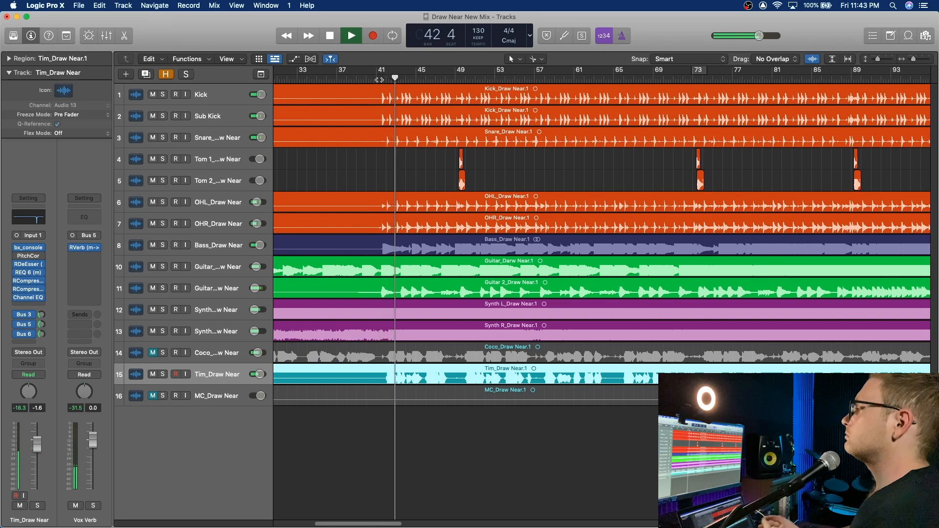
{"action": "left_click", "coordinate": [41, 316]}
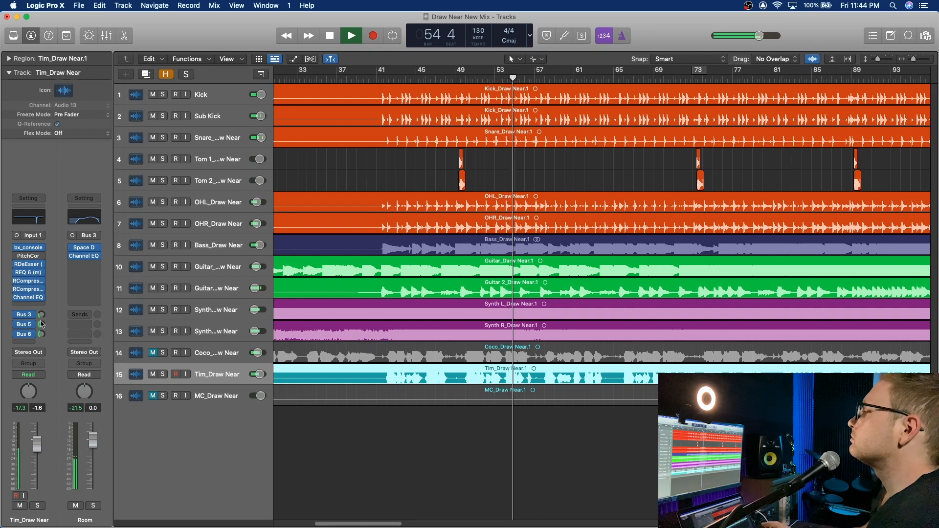
{"action": "left_click_drag", "start_coordinate": [39, 446], "coordinate": [38, 441]}
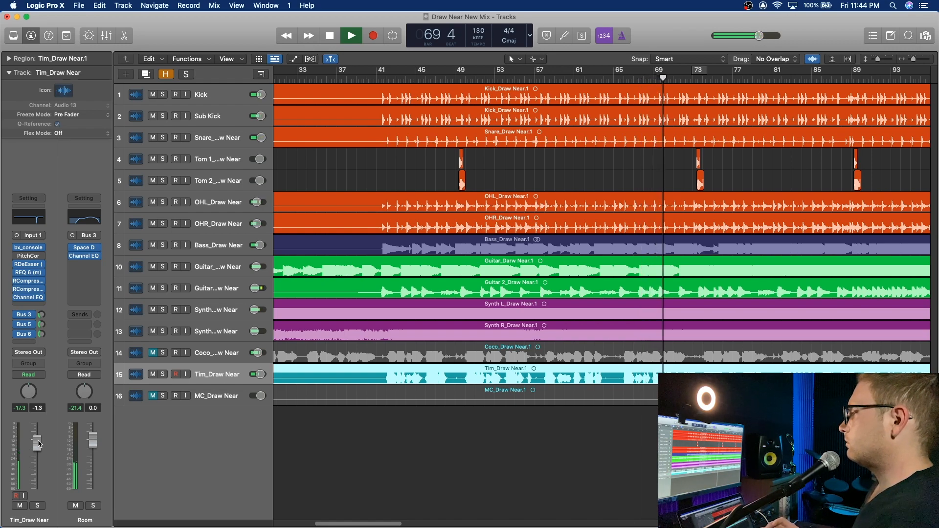
Step: Set the predelay of the RVerb on the Vox Verb channel to about 21.8, then close the plug-in window
{"action": "left_click", "coordinate": [26, 327]}
{"action": "left_click", "coordinate": [26, 323]}
{"action": "left_click", "coordinate": [86, 249]}
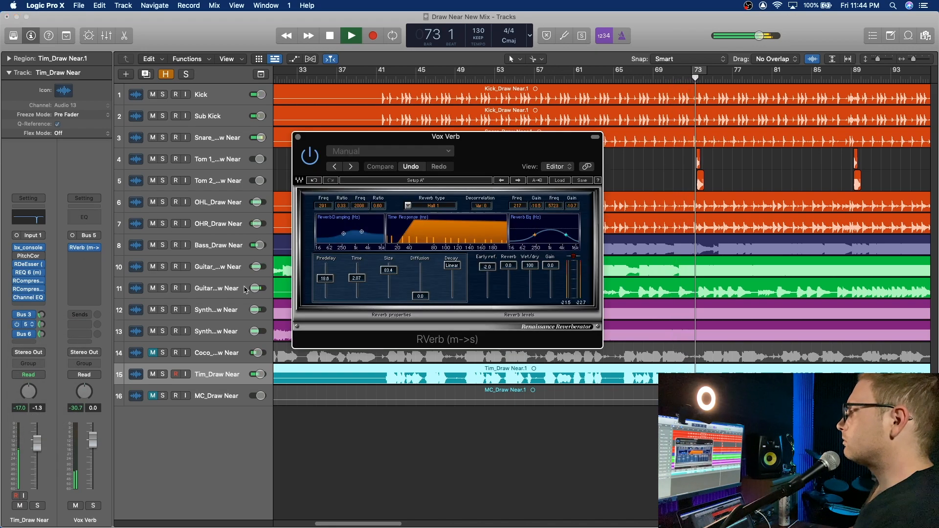
{"action": "left_click_drag", "start_coordinate": [326, 278], "coordinate": [325, 277]}
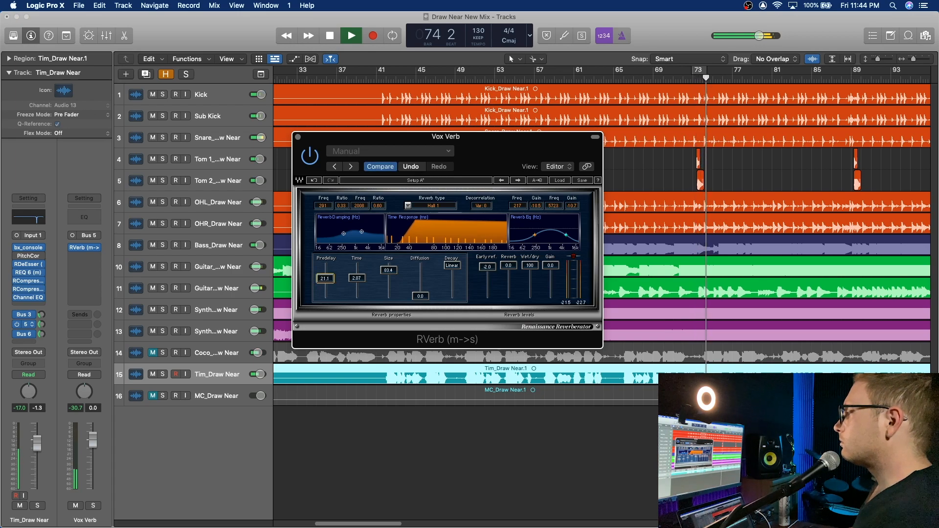
{"action": "left_click", "coordinate": [298, 138]}
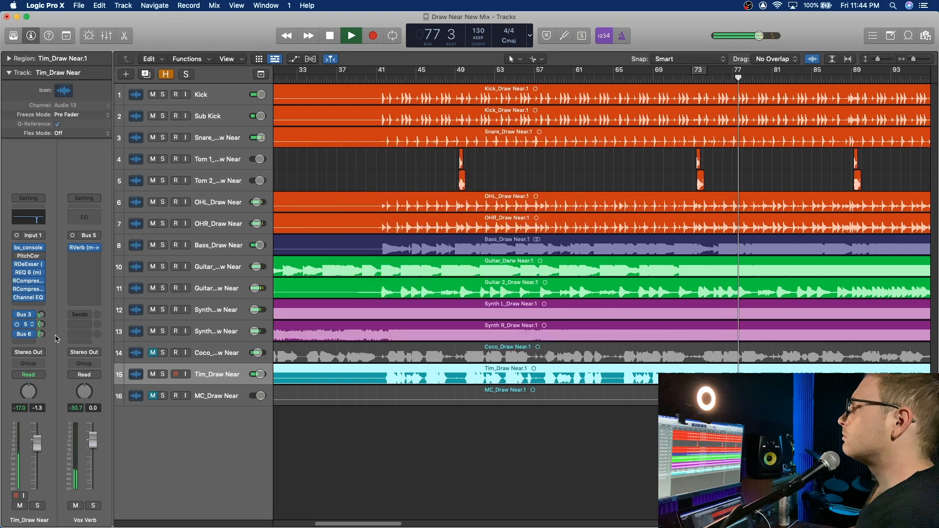
Step: Solo the lead vocal, set its Bus 6 delay send to about -13.5, then unsolo it
{"action": "left_click", "coordinate": [37, 506]}
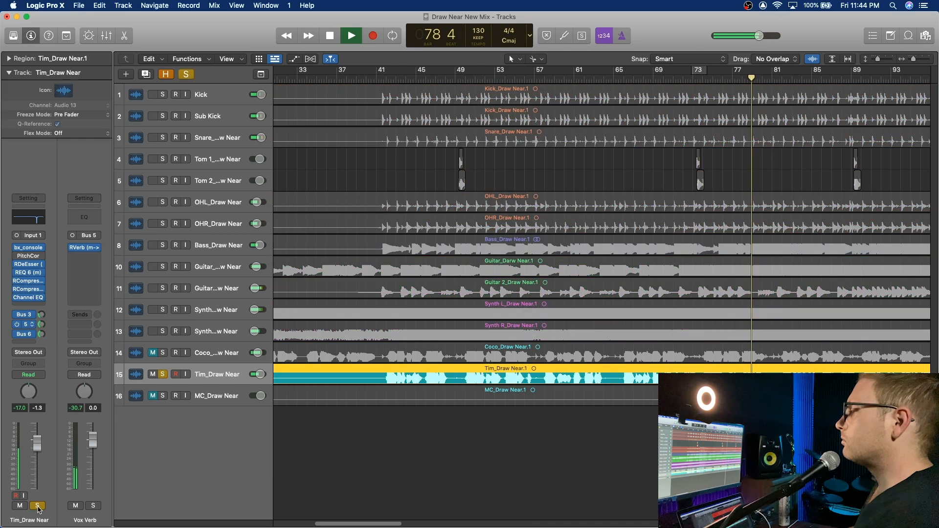
{"action": "left_click", "coordinate": [42, 335]}
{"action": "left_click_drag", "start_coordinate": [42, 335], "coordinate": [42, 336]}
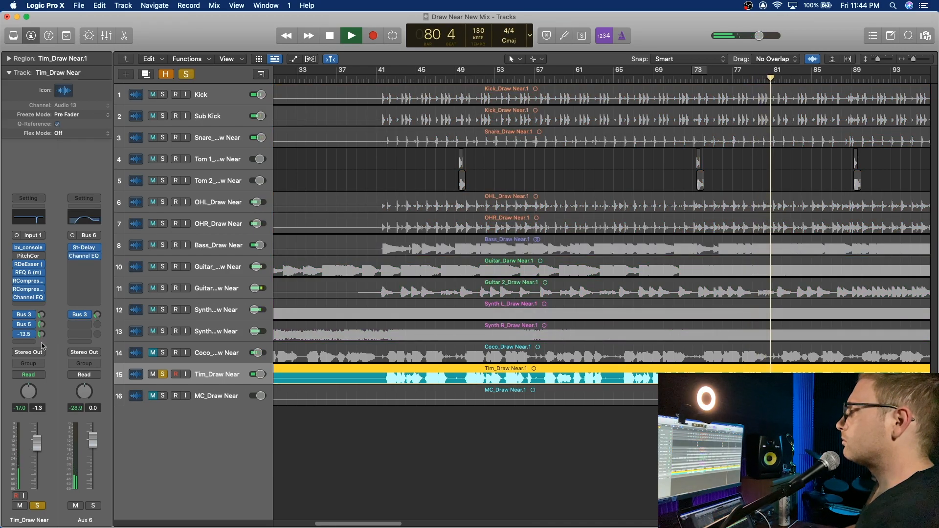
{"action": "left_click", "coordinate": [39, 506]}
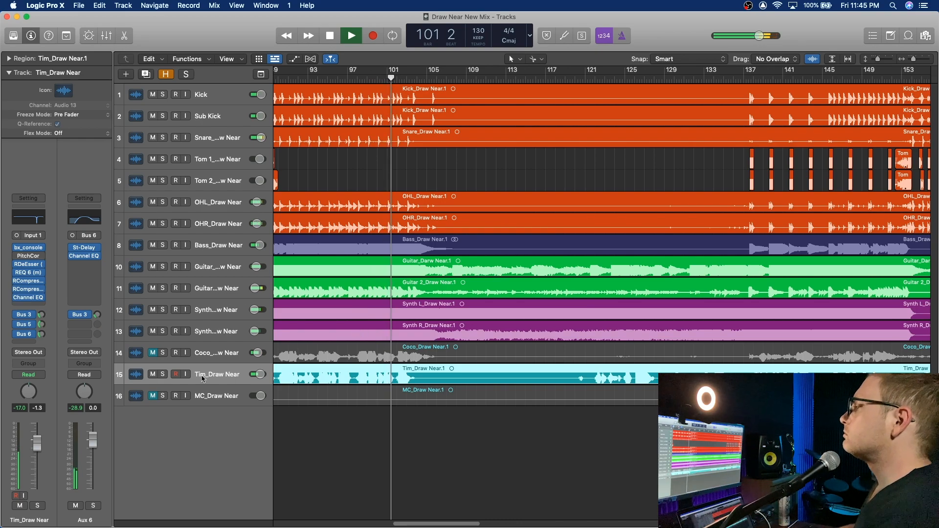
Step: Set the lead vocal's volume to -1.0 against the full mix, then stop playback
{"action": "left_click_drag", "start_coordinate": [259, 375], "coordinate": [261, 374]}
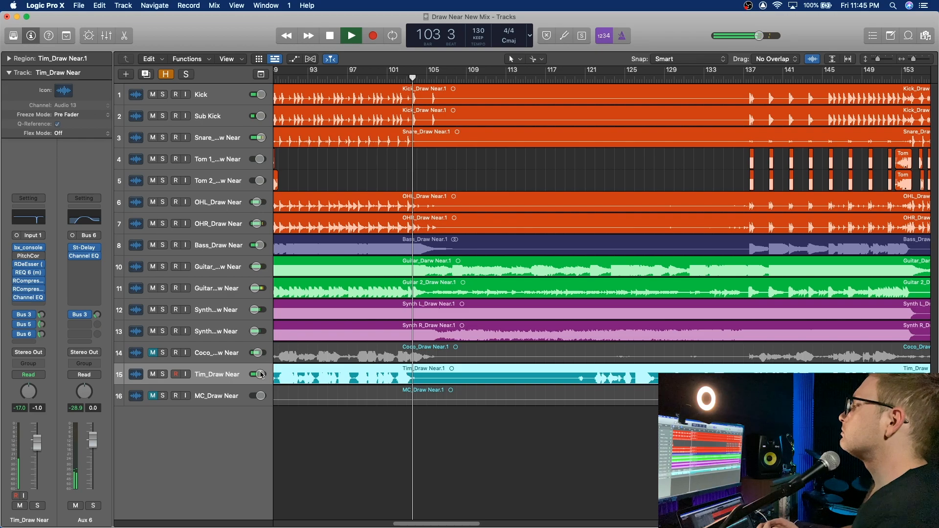
{"action": "key", "text": "space"}
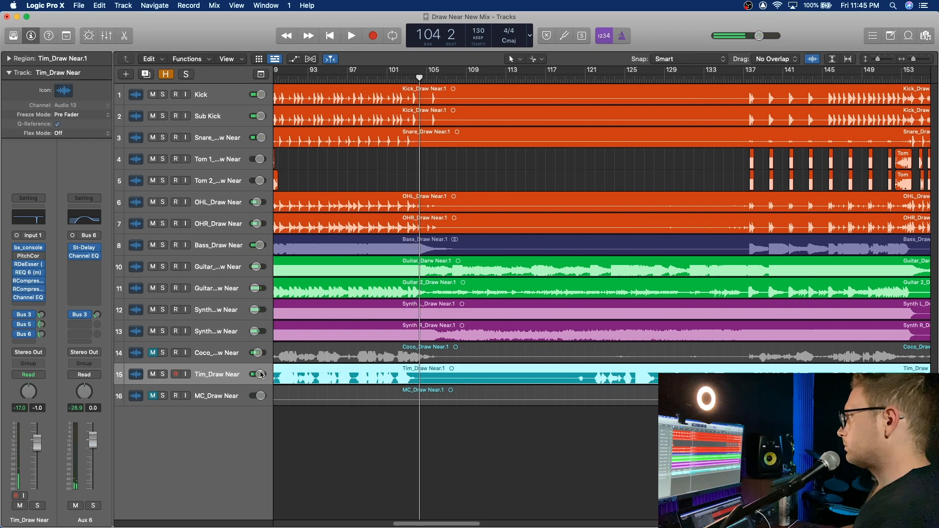